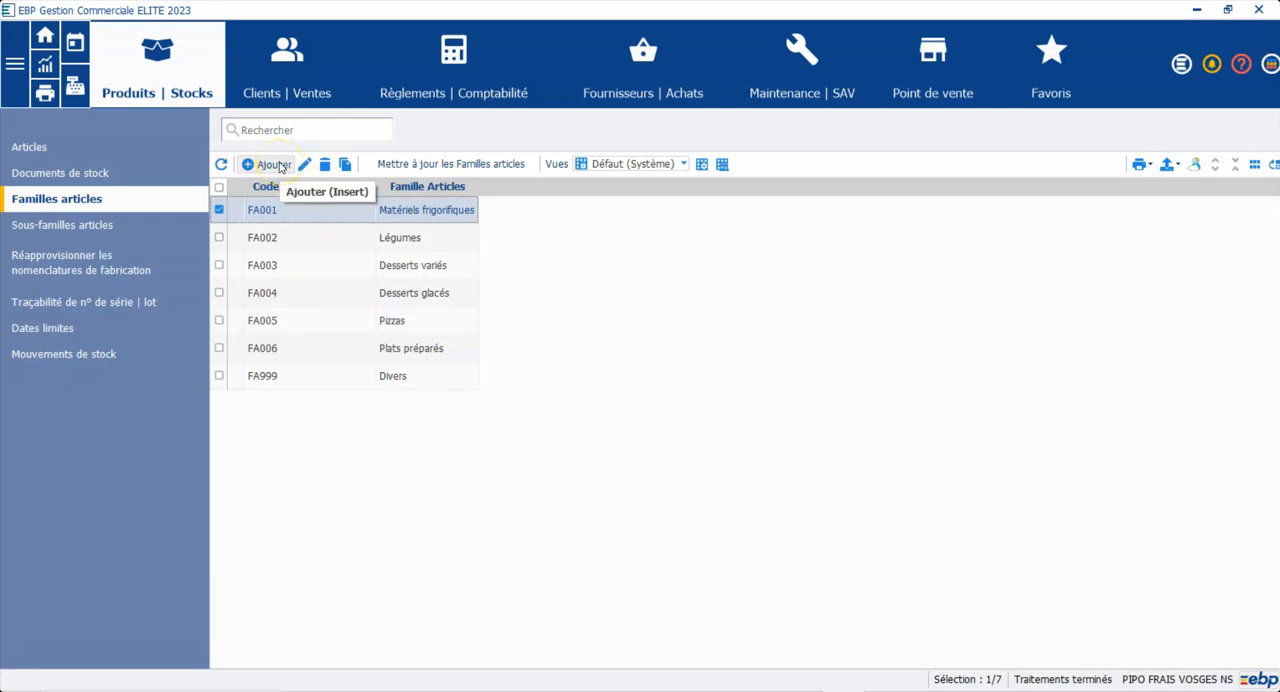
Step: Add an article family with code FA007 and name "Base Pommes de terre", and enable stock management (Géré en stock)
click(280, 165)
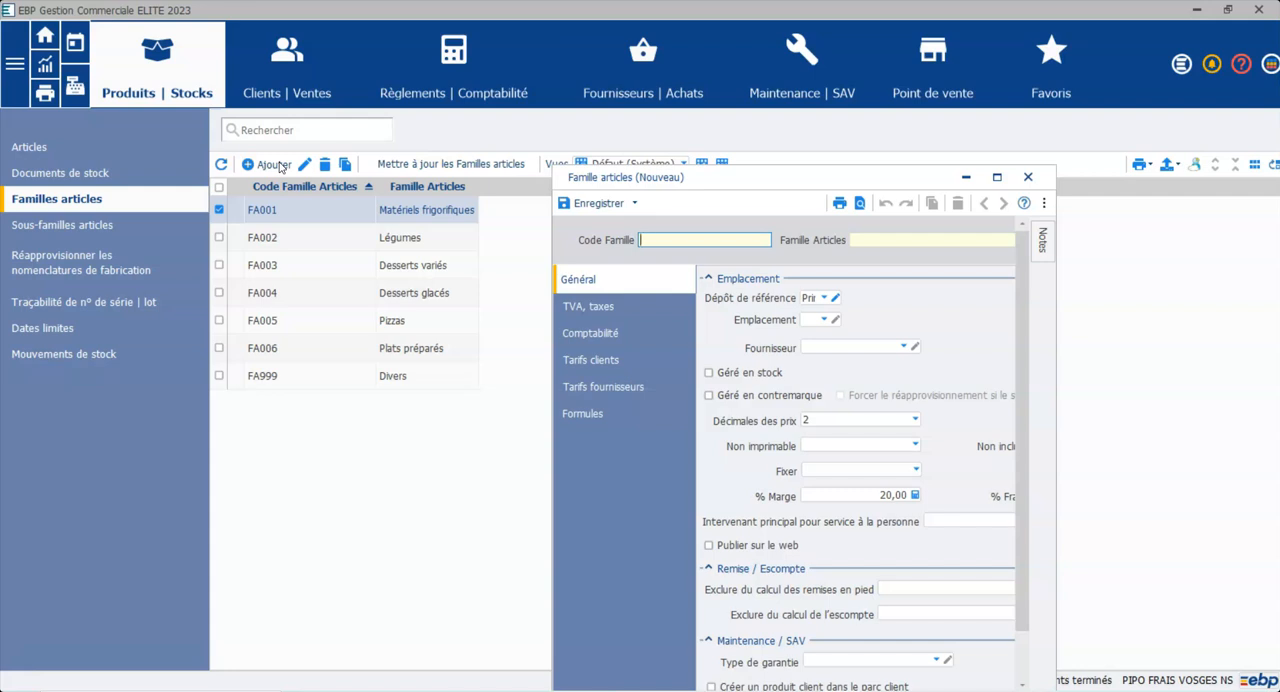
text(FA007)
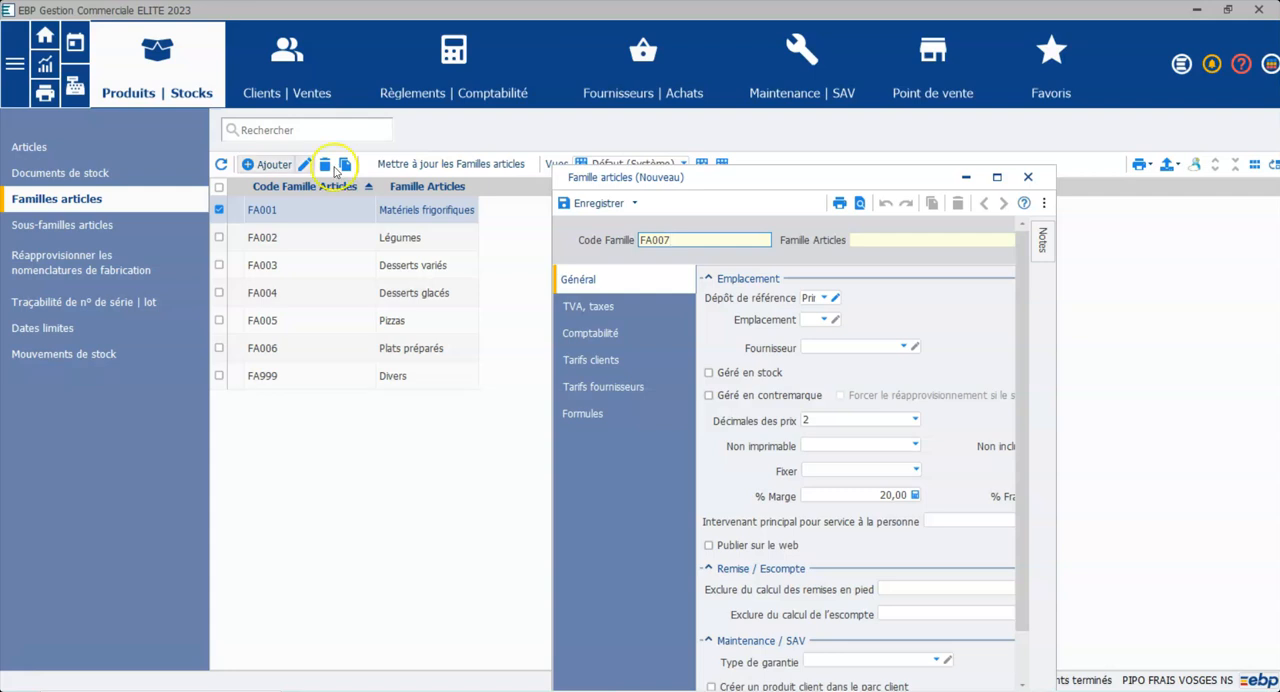
click(934, 239)
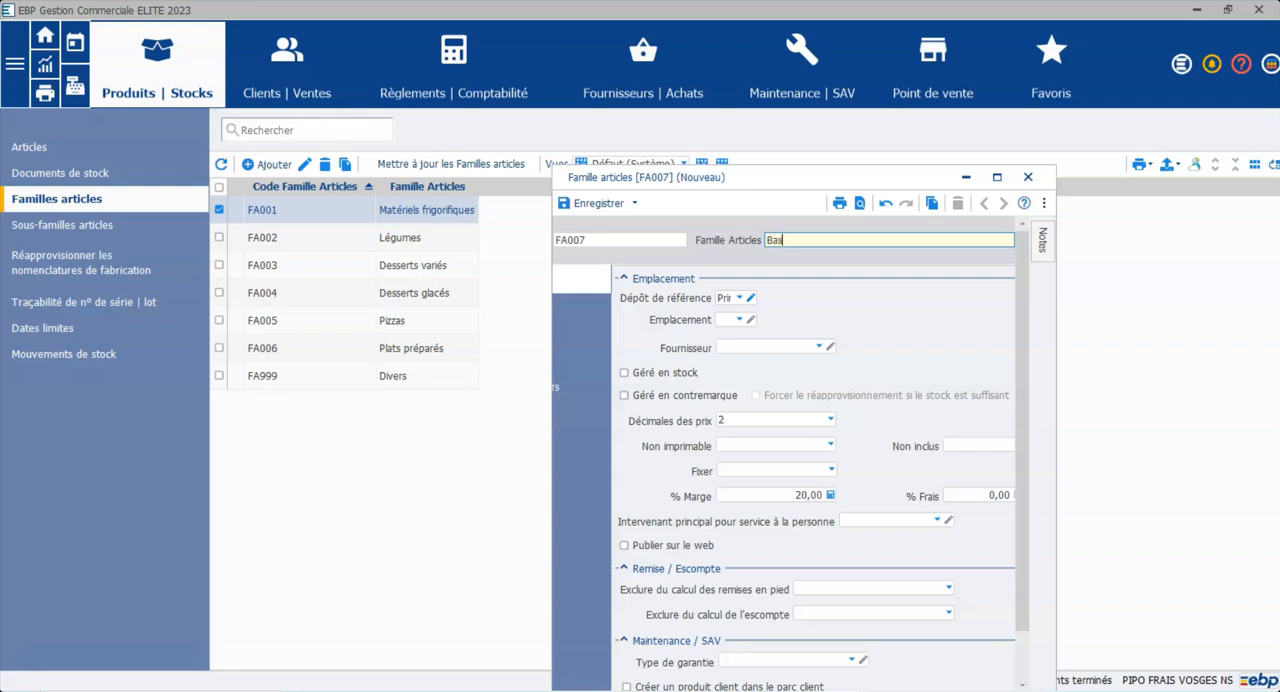
text(Base Pommes de terre)
click(995, 178)
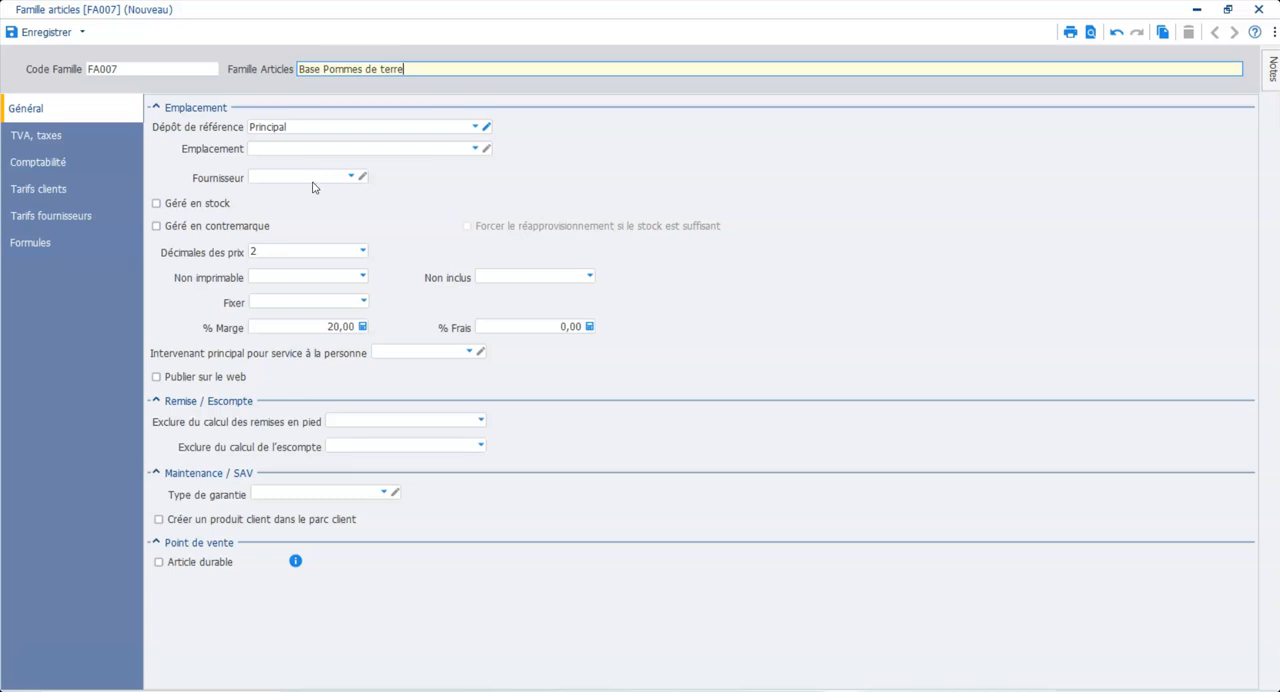
click(157, 206)
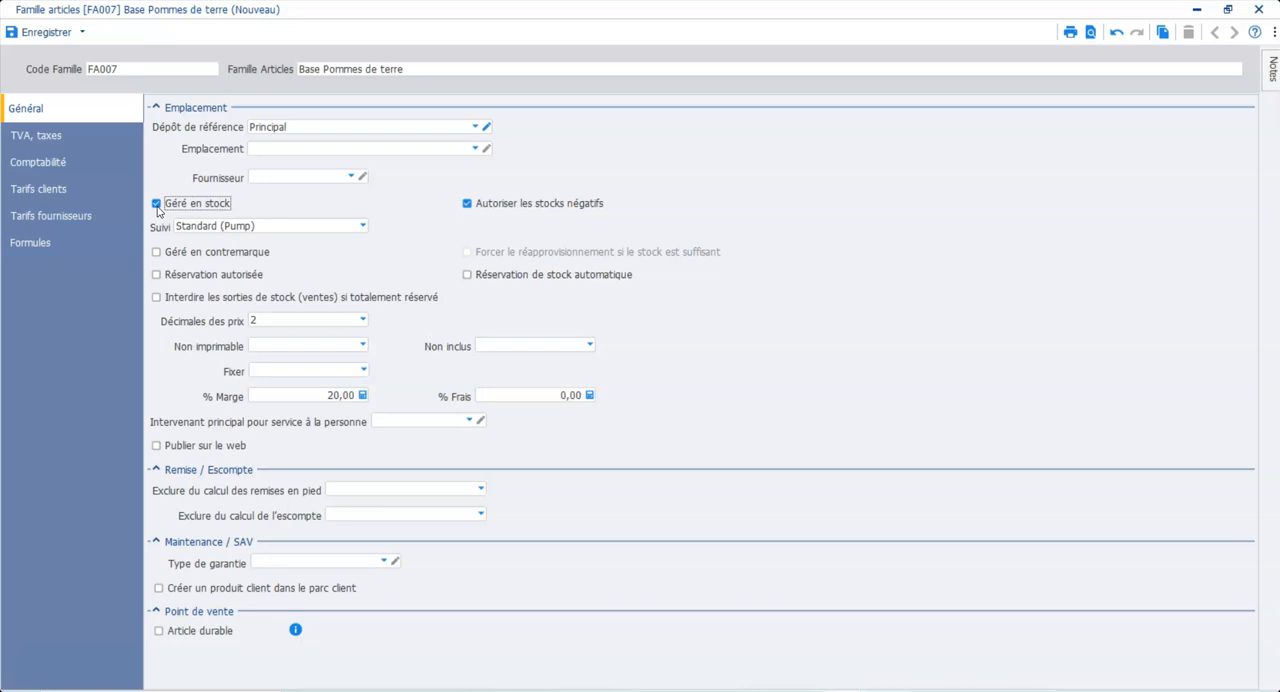
Step: Set the VAT rate of the family to 5,50 %
click(19, 140)
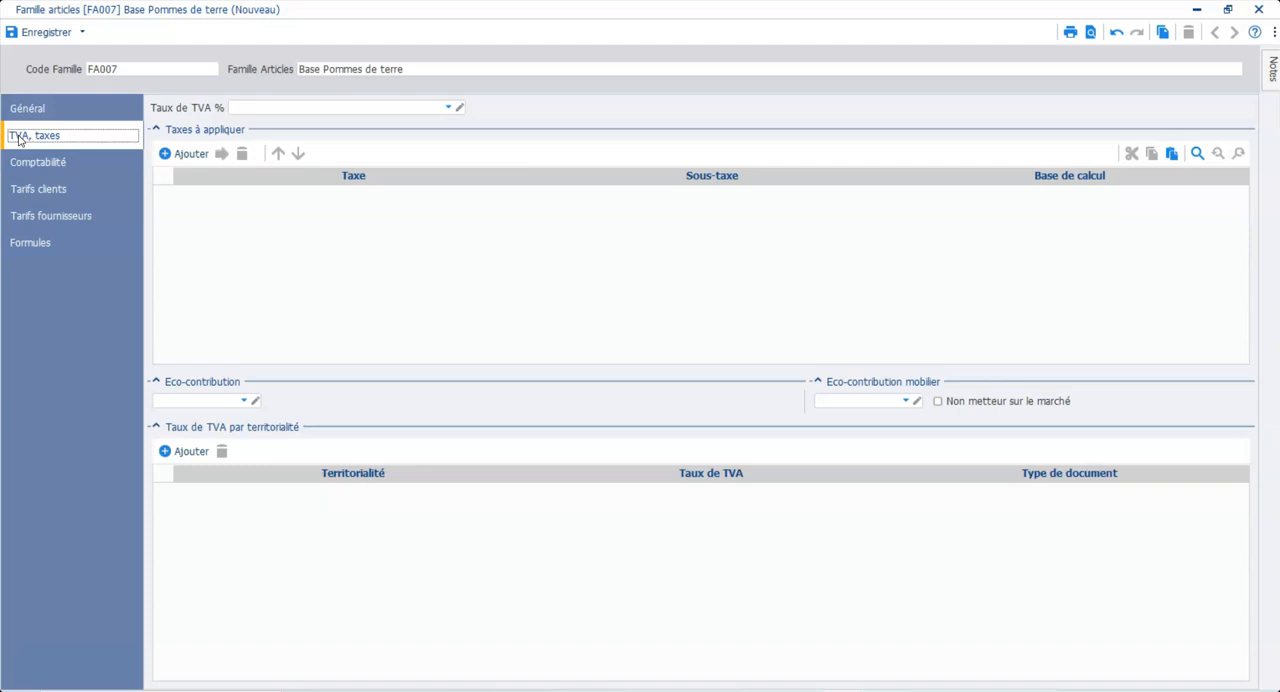
click(449, 108)
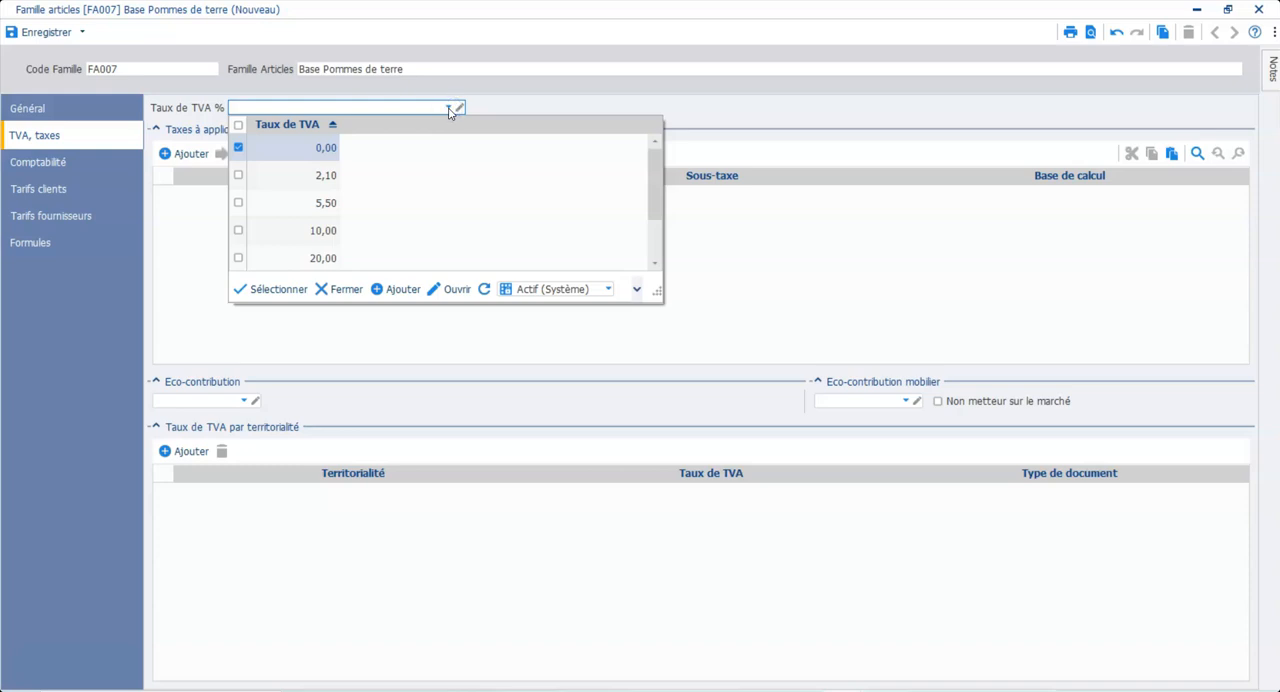
double_click(322, 203)
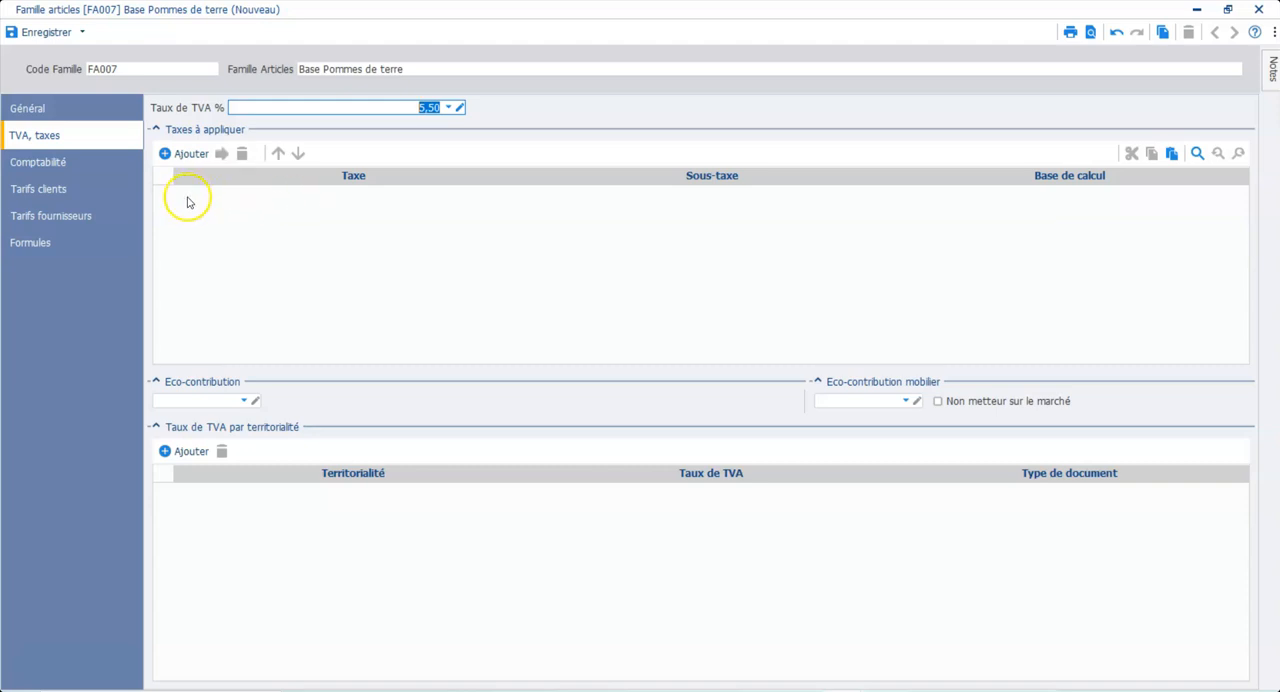
click(57, 160)
click(52, 137)
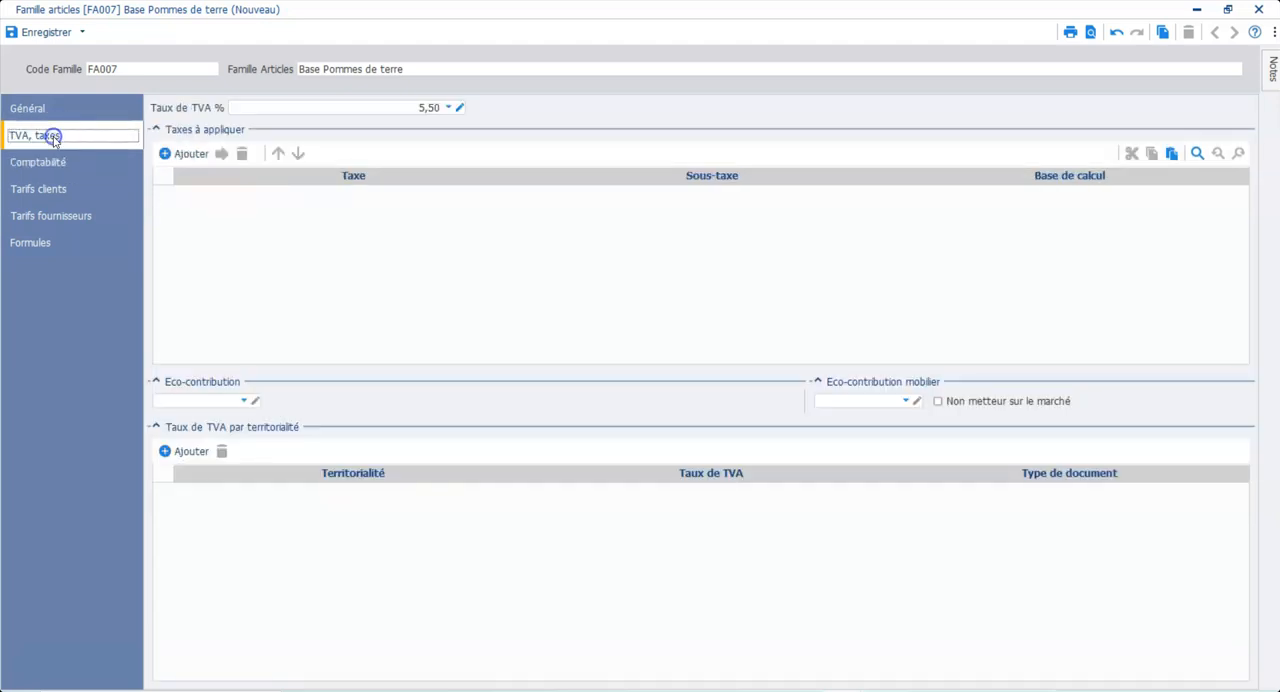
Step: Add a territorial VAT rate for Importation/Exportation at 0,00 to the family
click(190, 451)
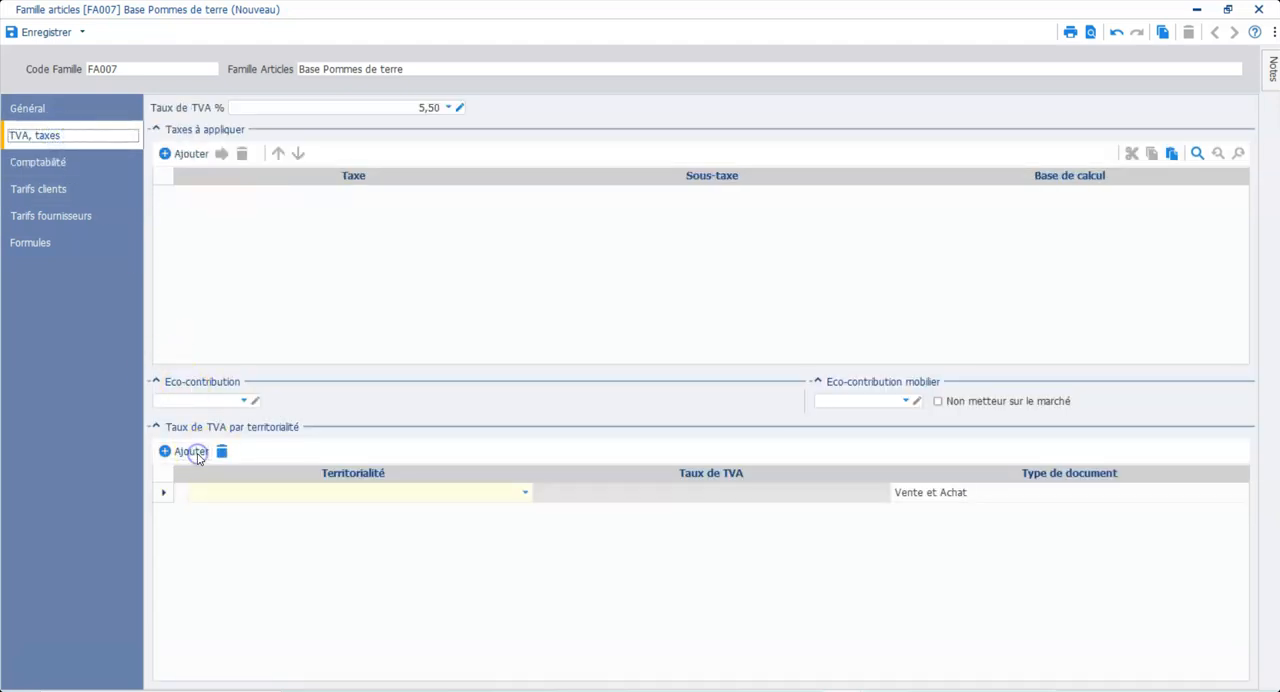
click(164, 493)
click(203, 494)
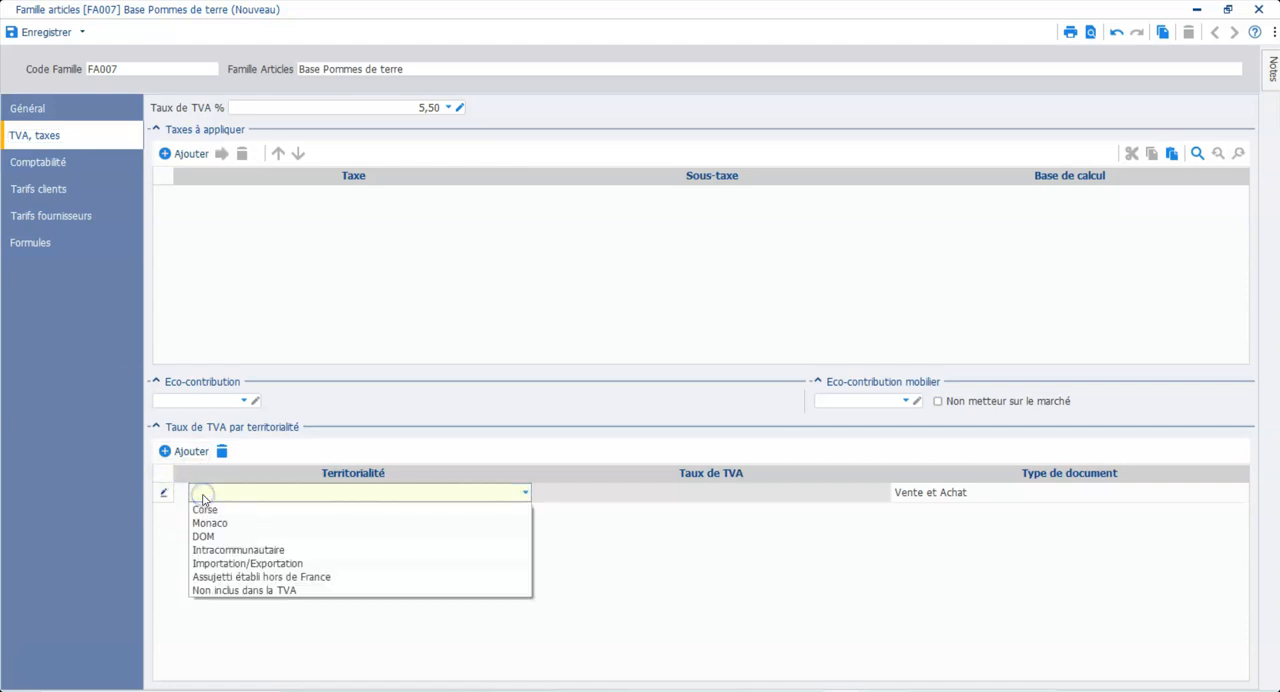
click(203, 564)
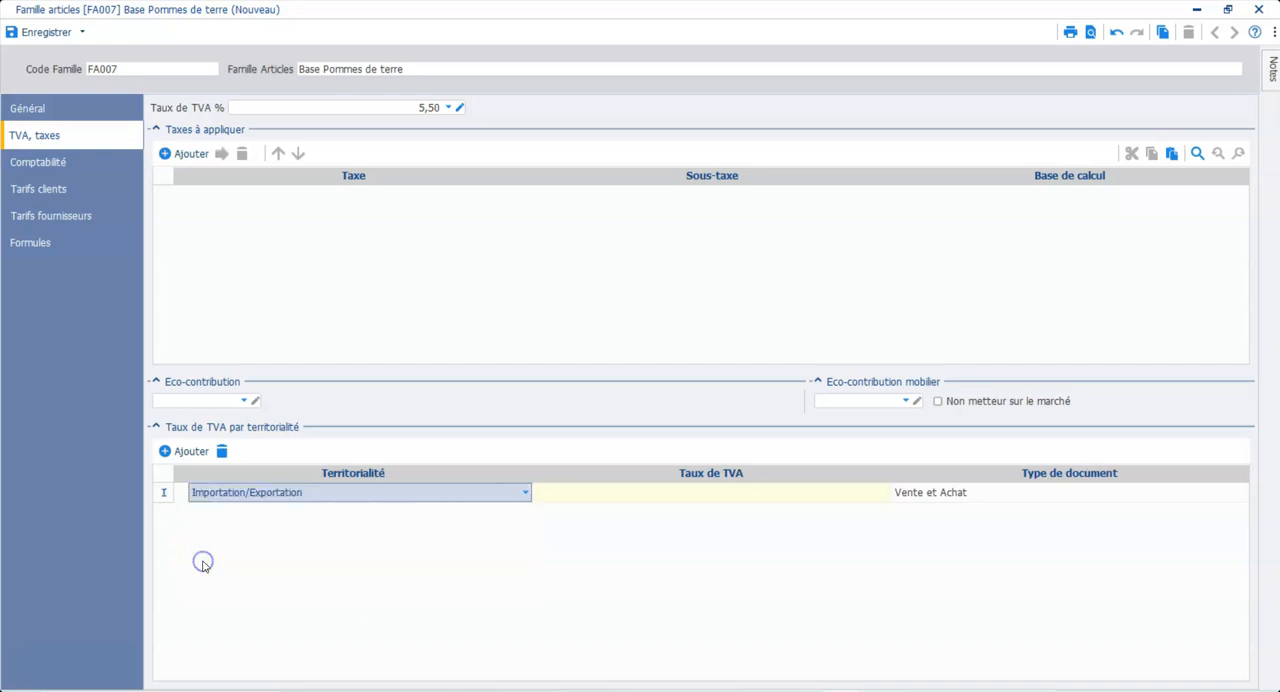
click(585, 500)
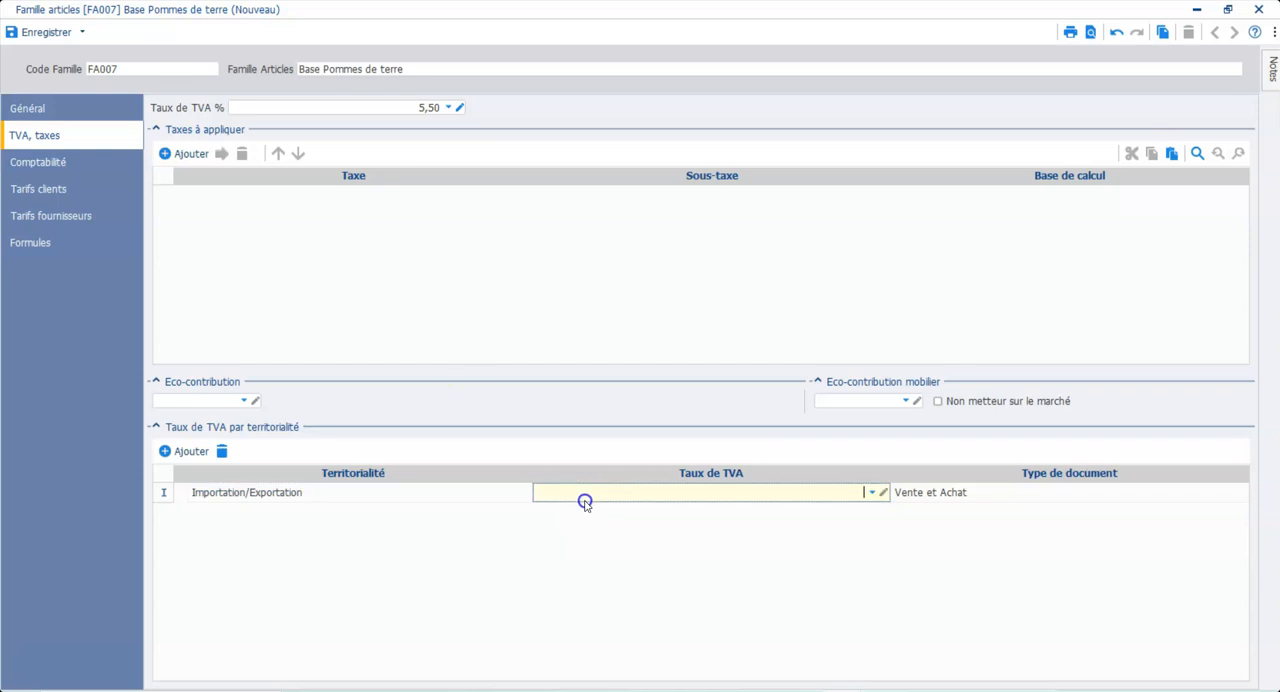
click(872, 492)
click(795, 540)
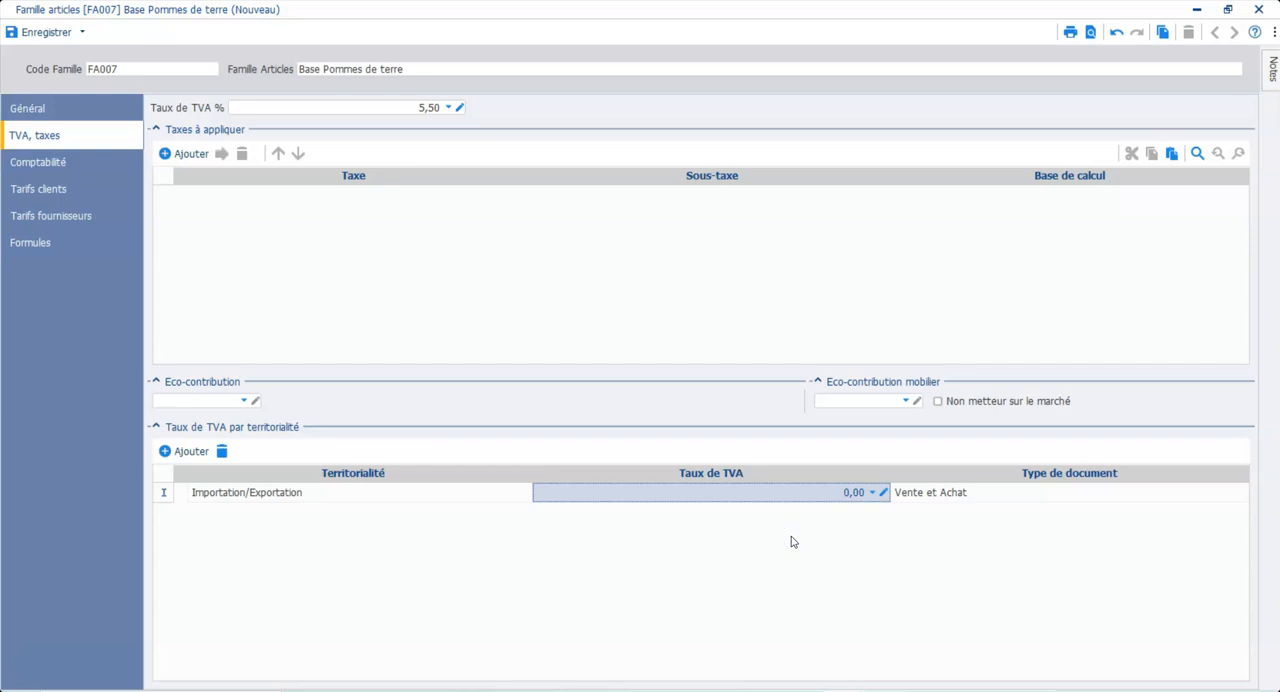
Step: Assign goods sales account 7077 (Vente de produits à base de pommes de terre) to the 5,50 VAT rate for France
click(37, 166)
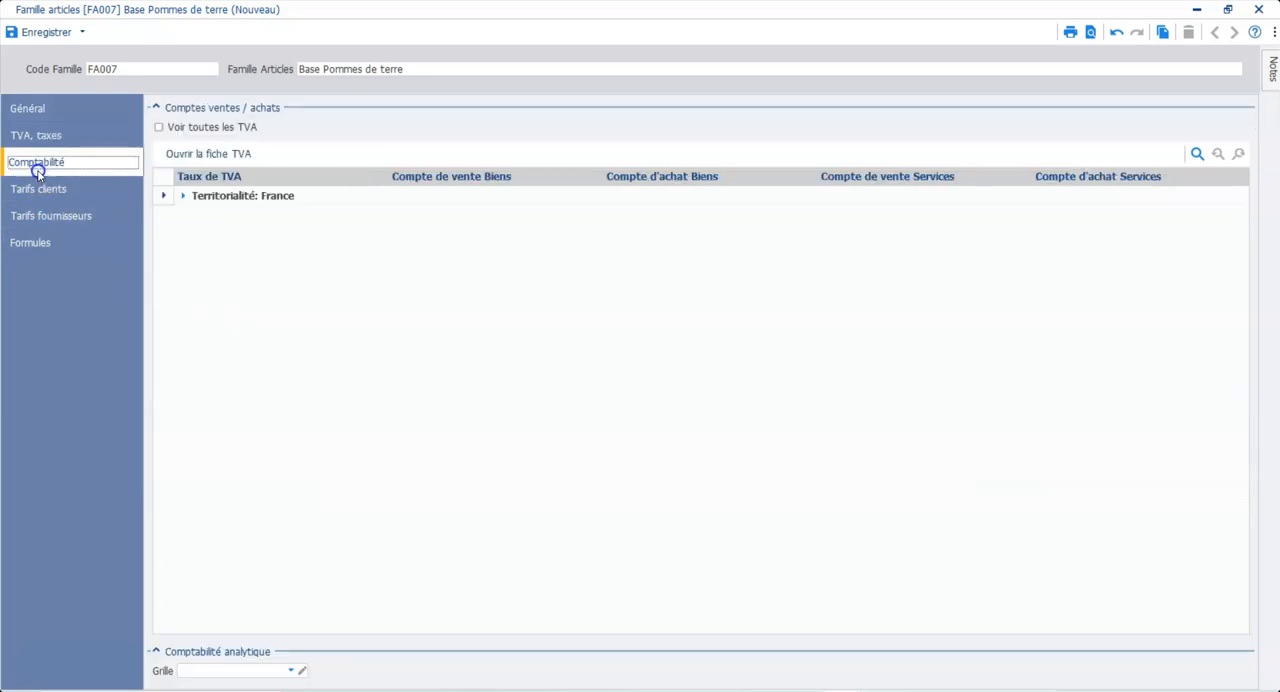
click(183, 199)
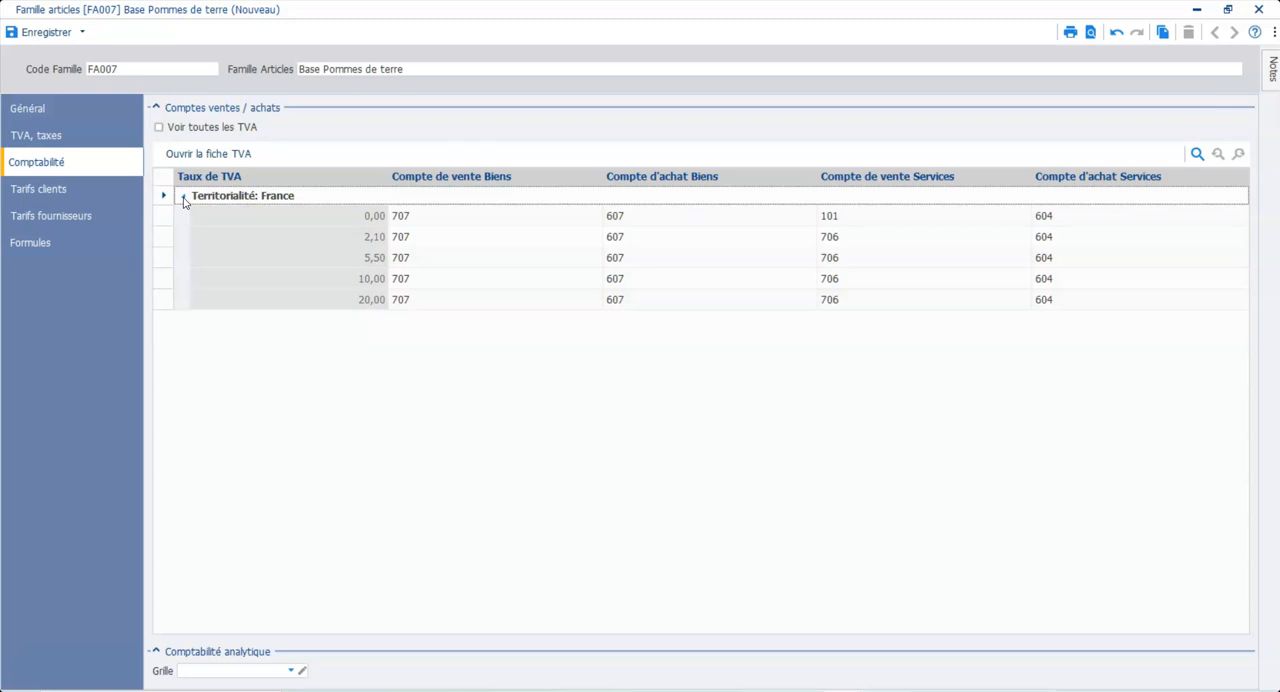
click(460, 259)
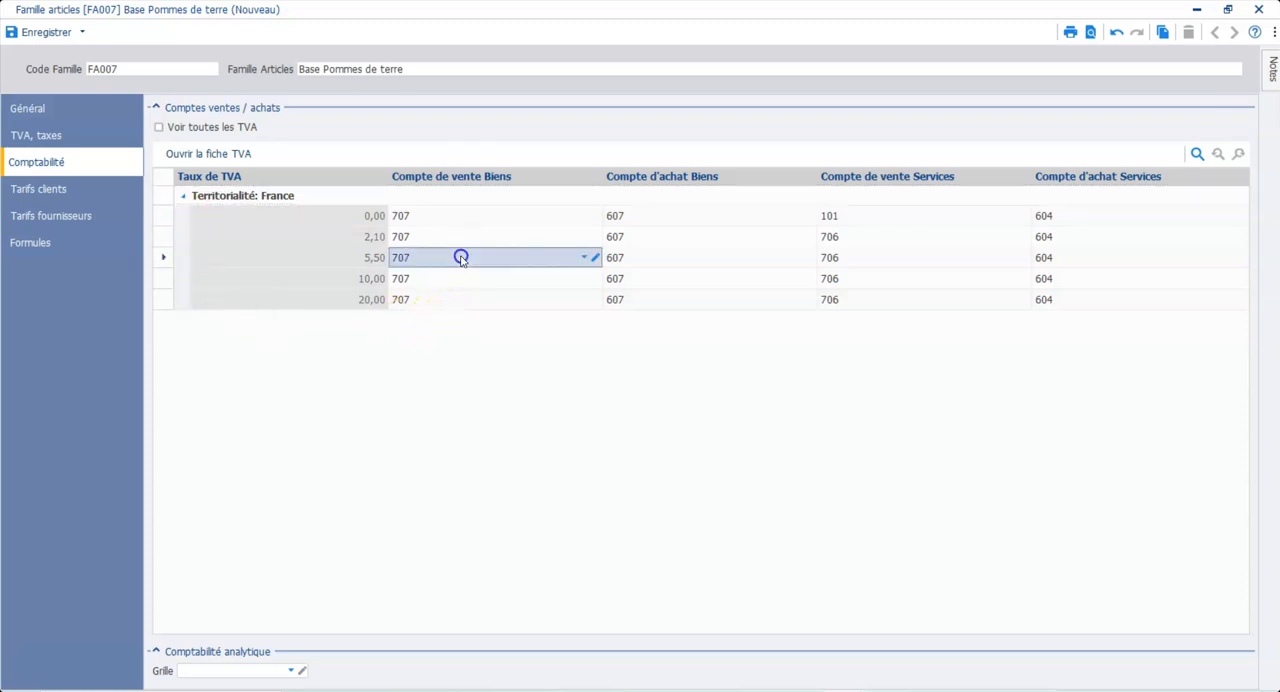
click(590, 259)
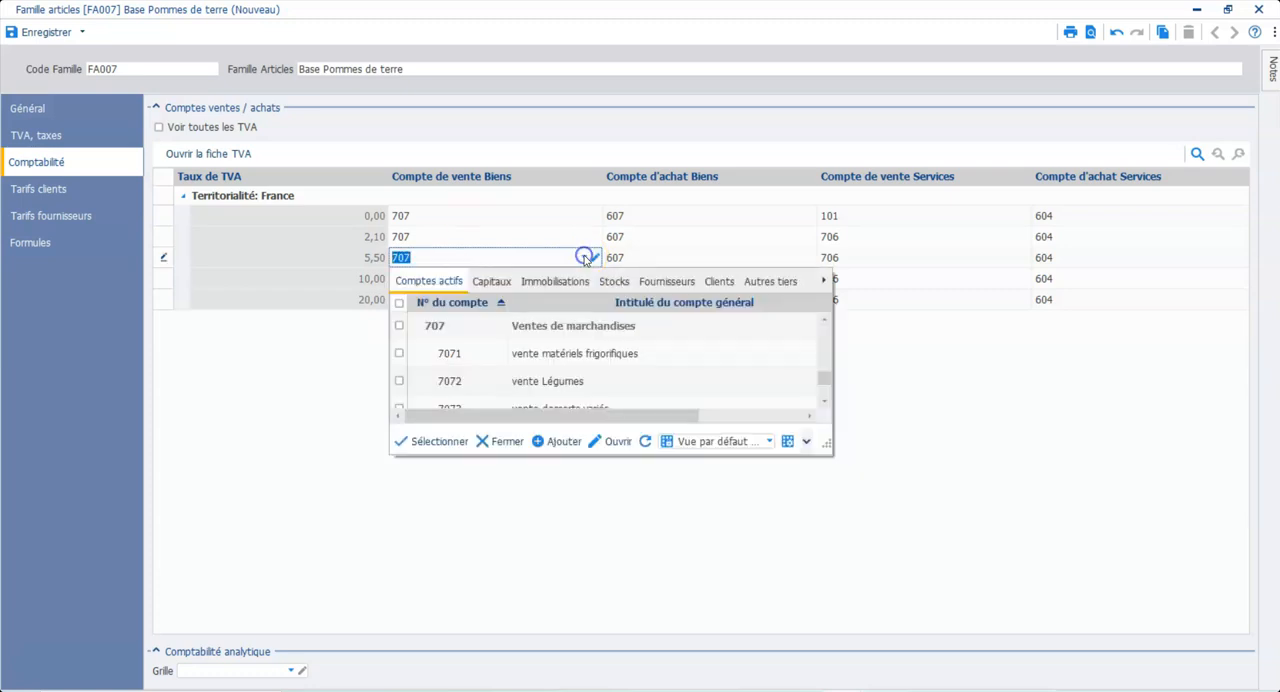
click(822, 396)
click(822, 396)
click(822, 396)
click(822, 396)
click(822, 396)
click(822, 396)
click(822, 396)
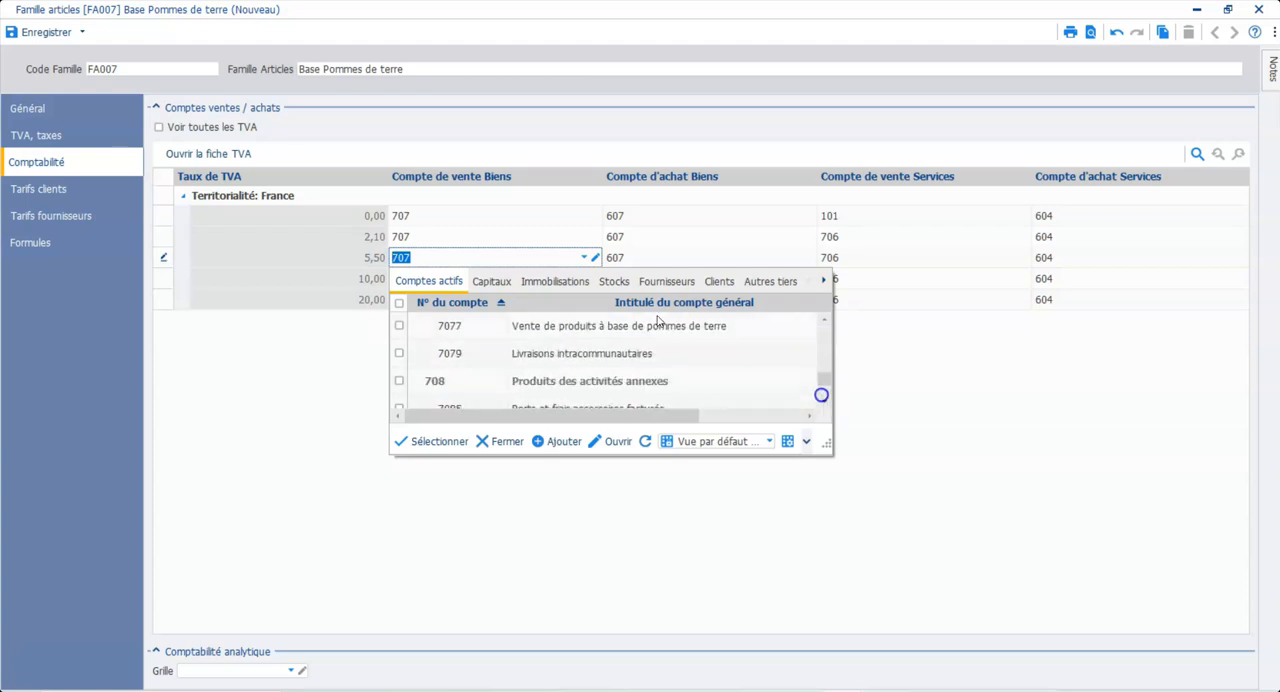
click(762, 326)
Step: Assign goods purchase account 6077 (Achats de produits à base de pommes de terre) to the 5,50 VAT rate for France
click(731, 252)
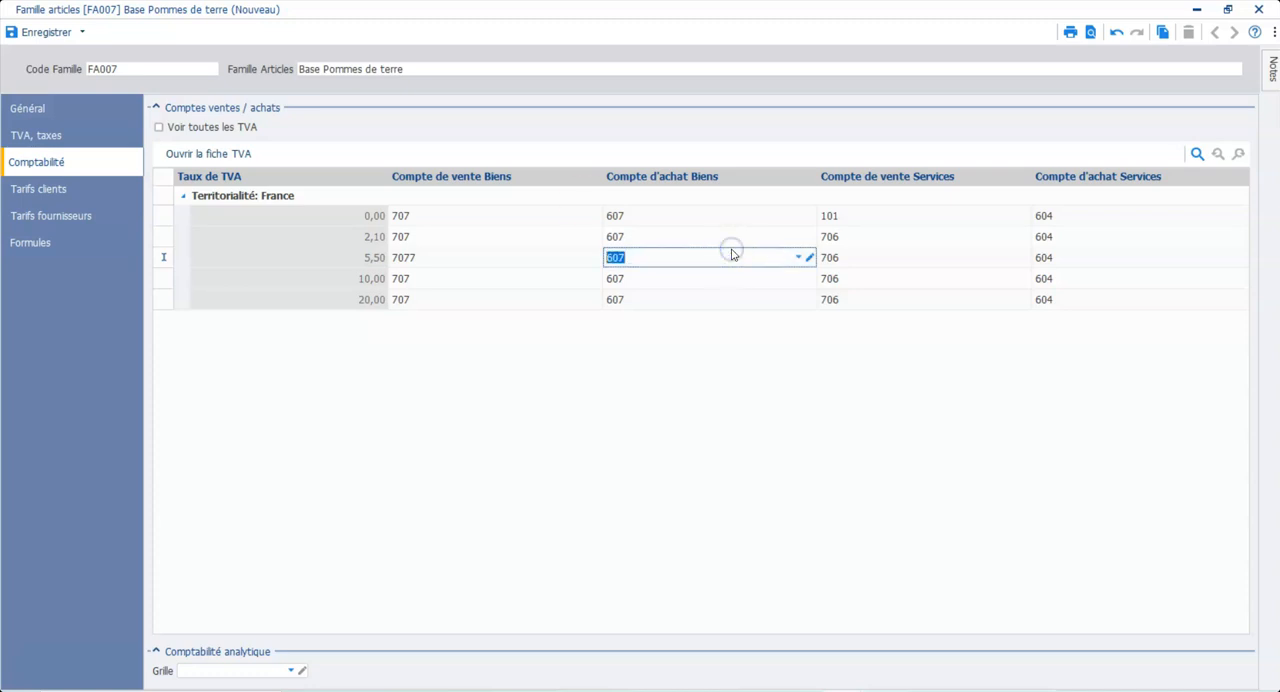
click(798, 258)
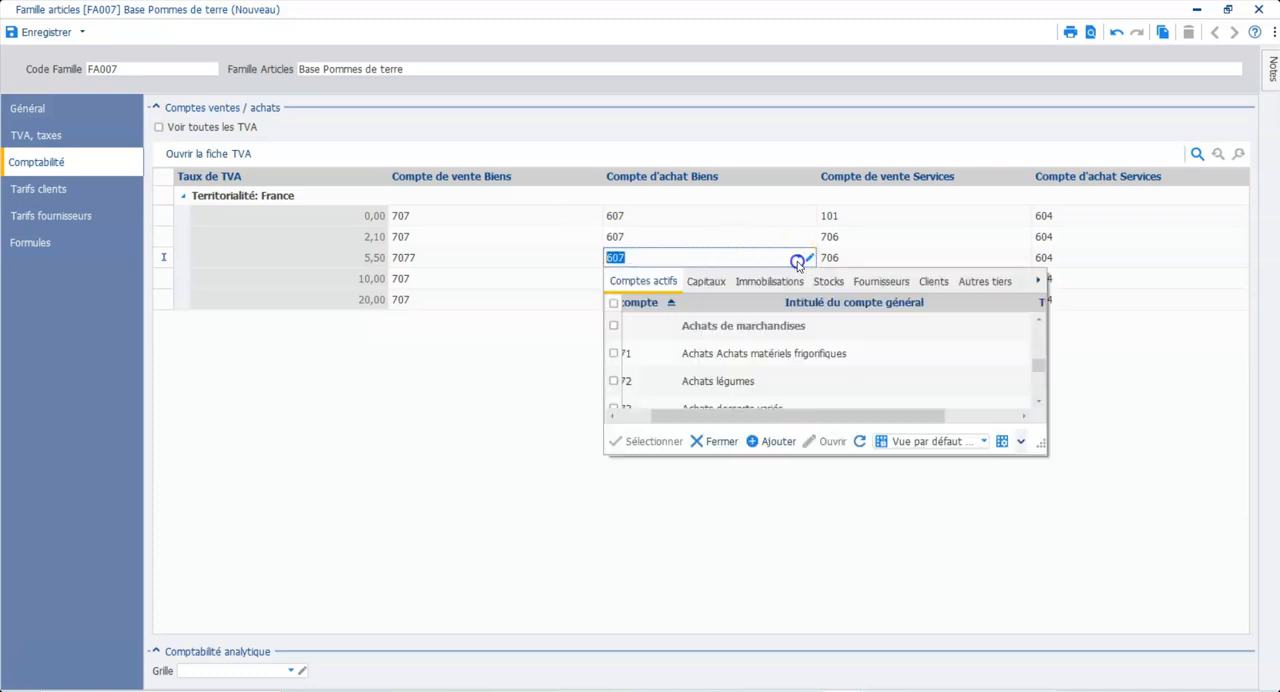
click(1040, 402)
click(1040, 402)
click(1040, 402)
click(1040, 402)
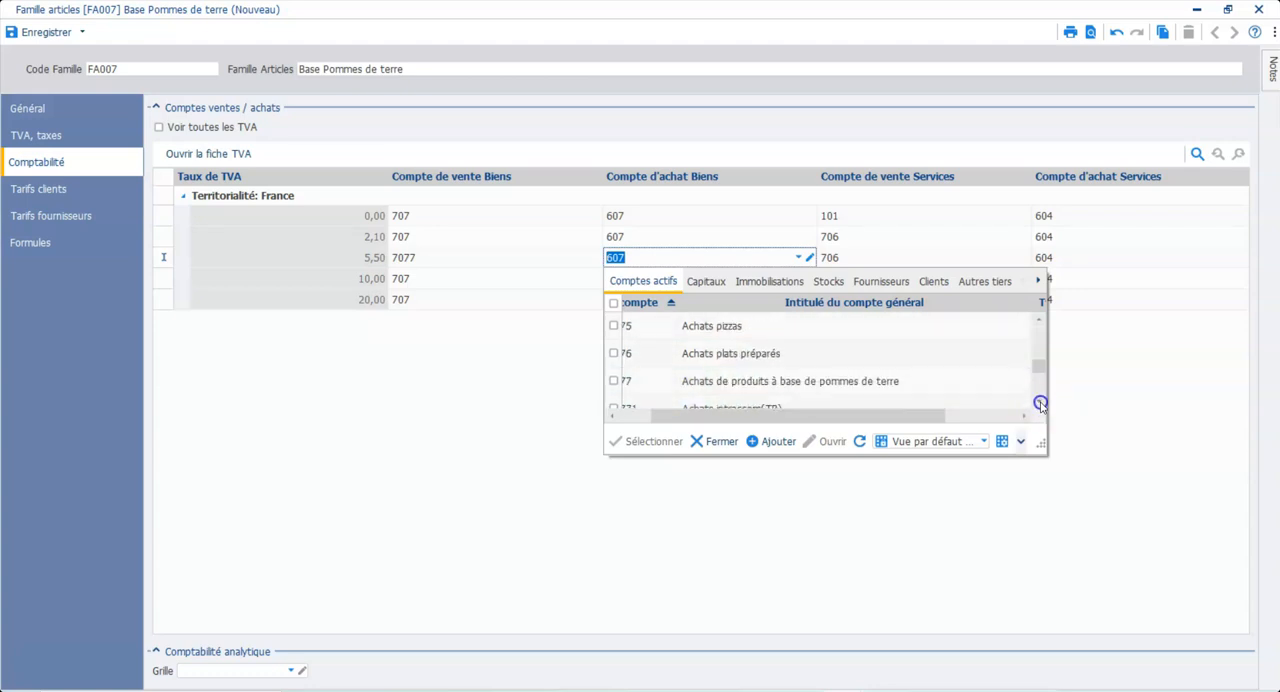
double_click(966, 382)
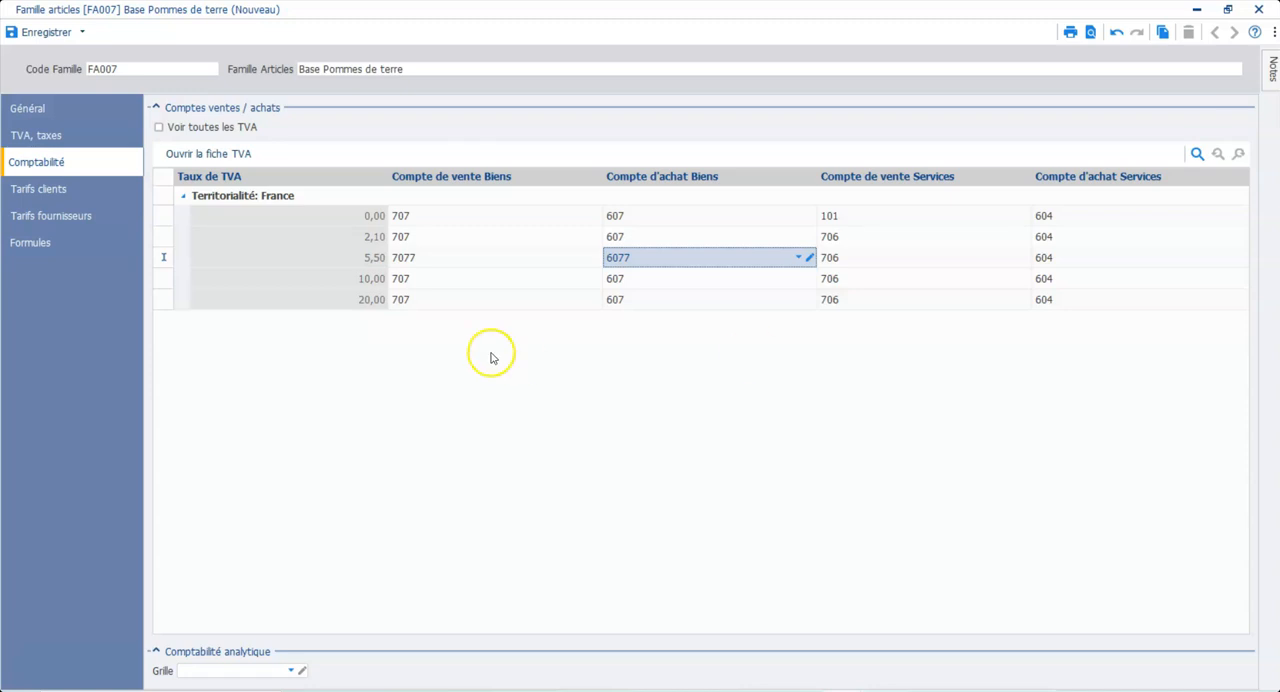
Step: Check the family's customer rates and general settings, then save and close the family record
click(61, 190)
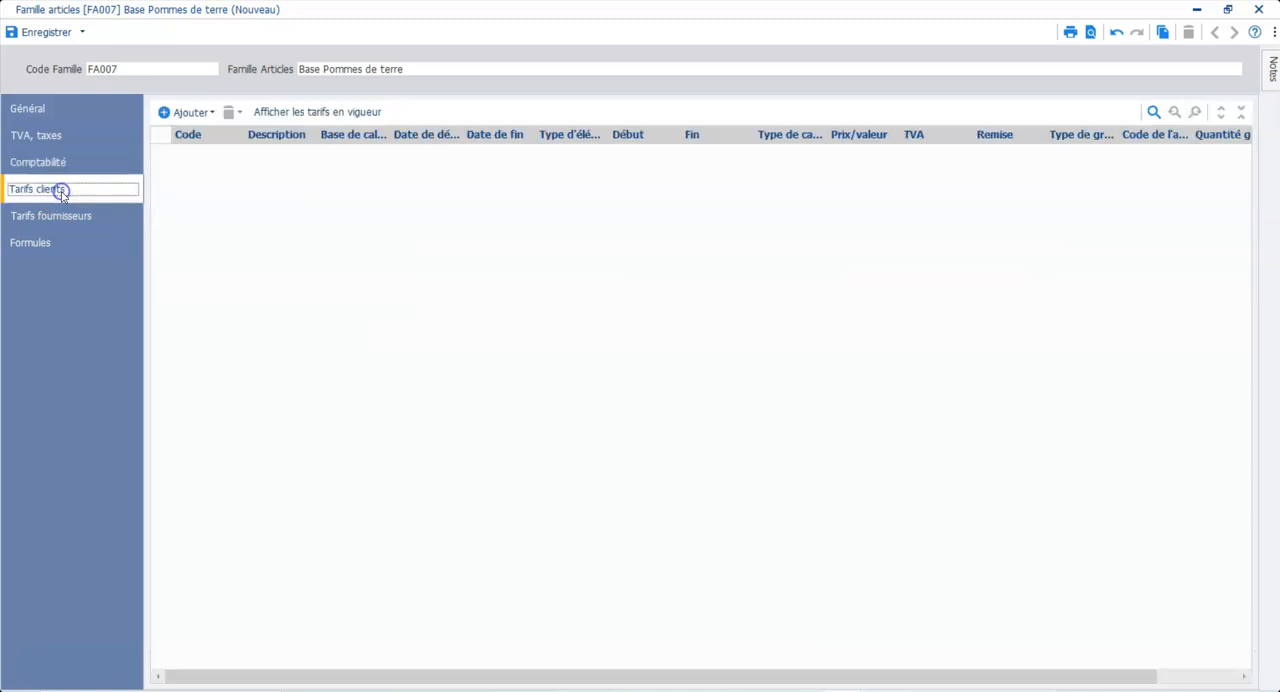
click(29, 110)
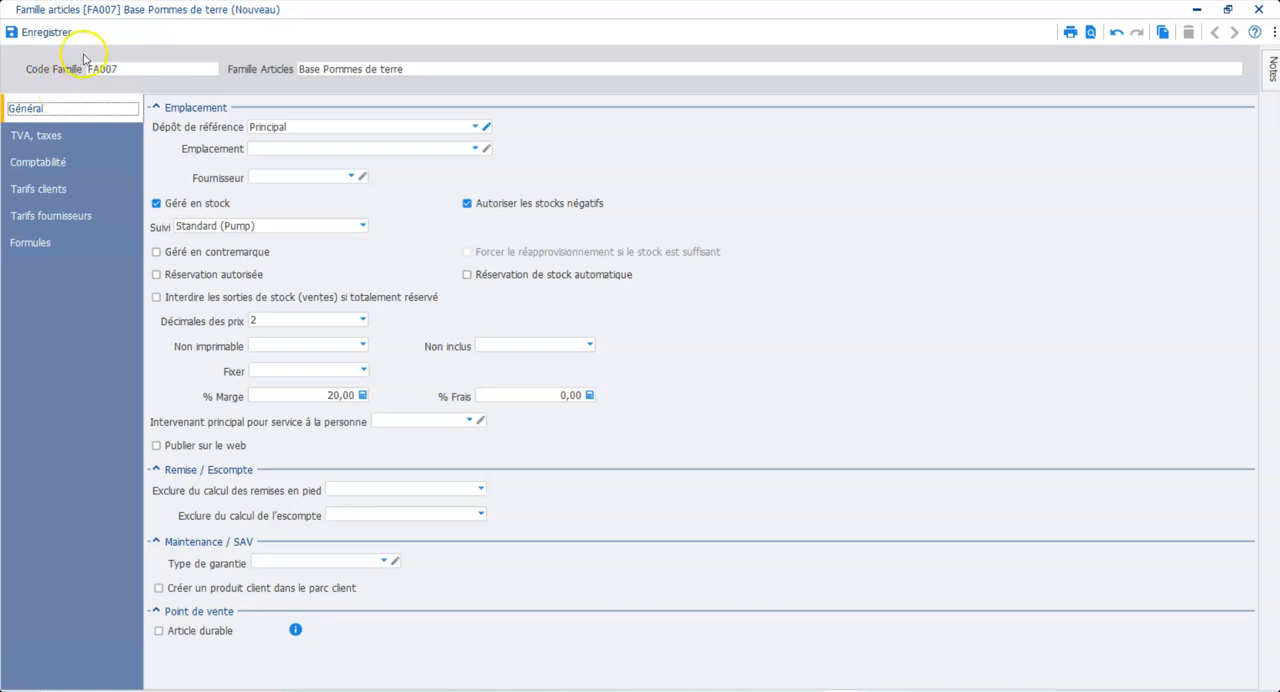
click(46, 32)
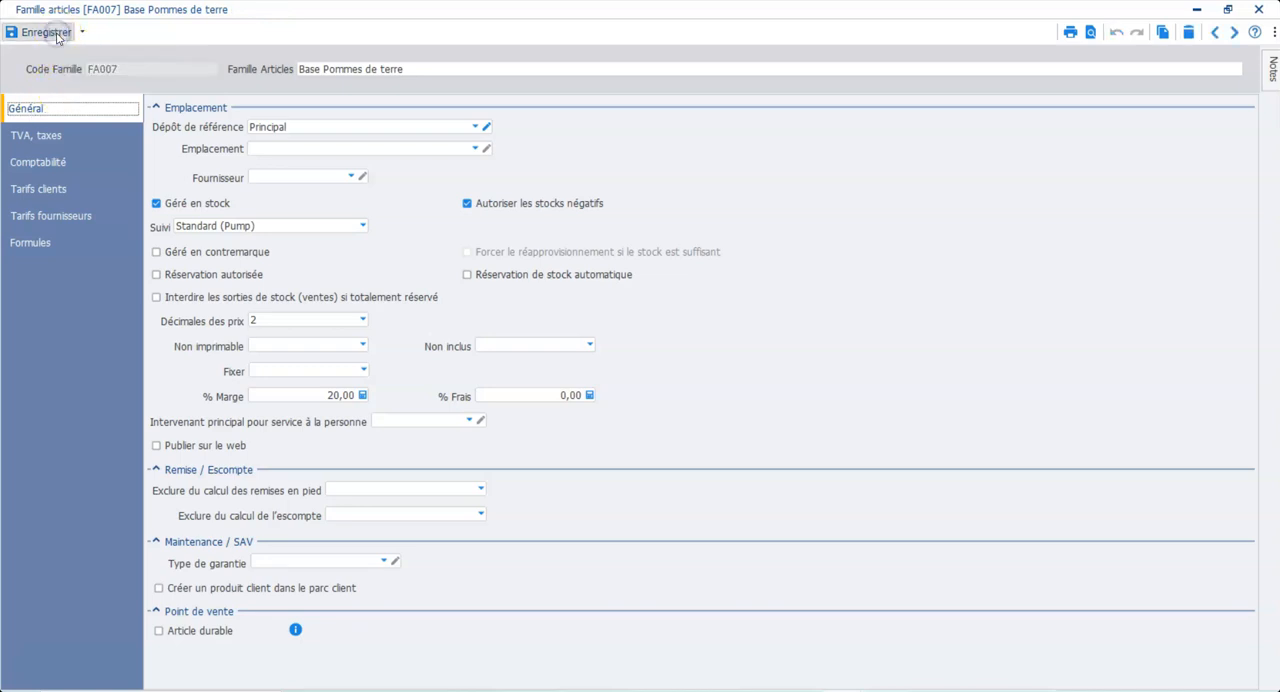
click(1257, 12)
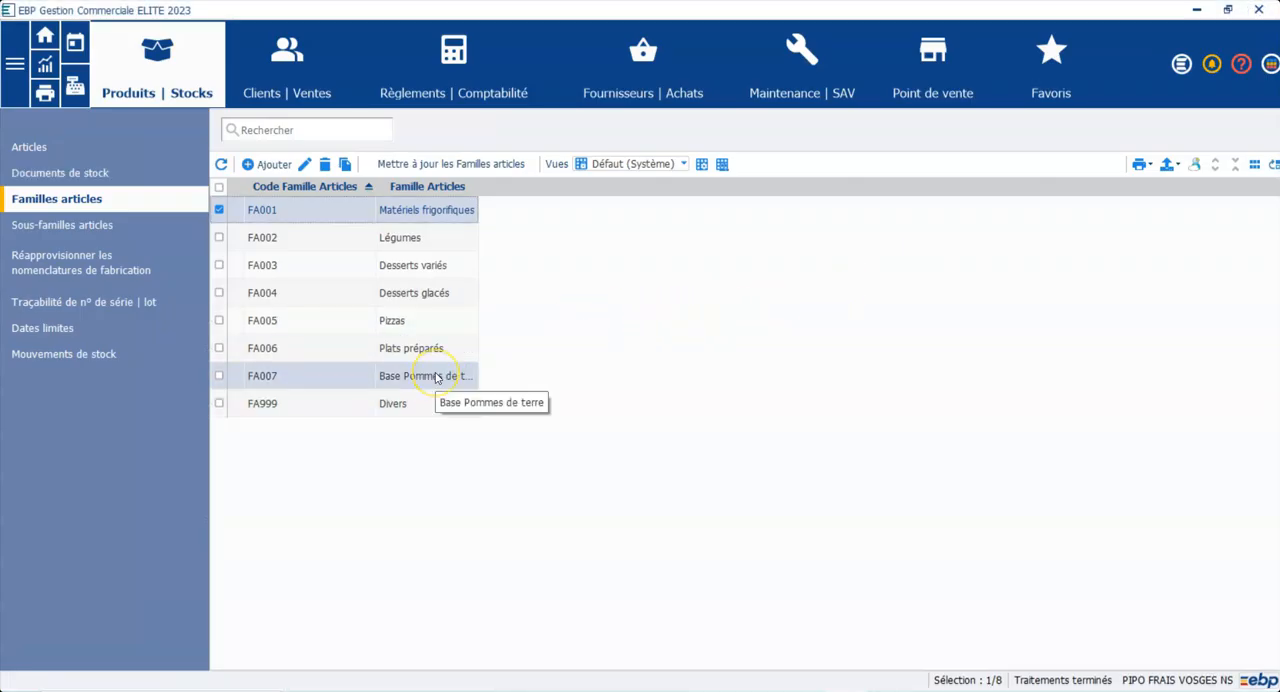
Step: Add a goods article (Biens) with code REF65 and label "Frites au four"
click(41, 150)
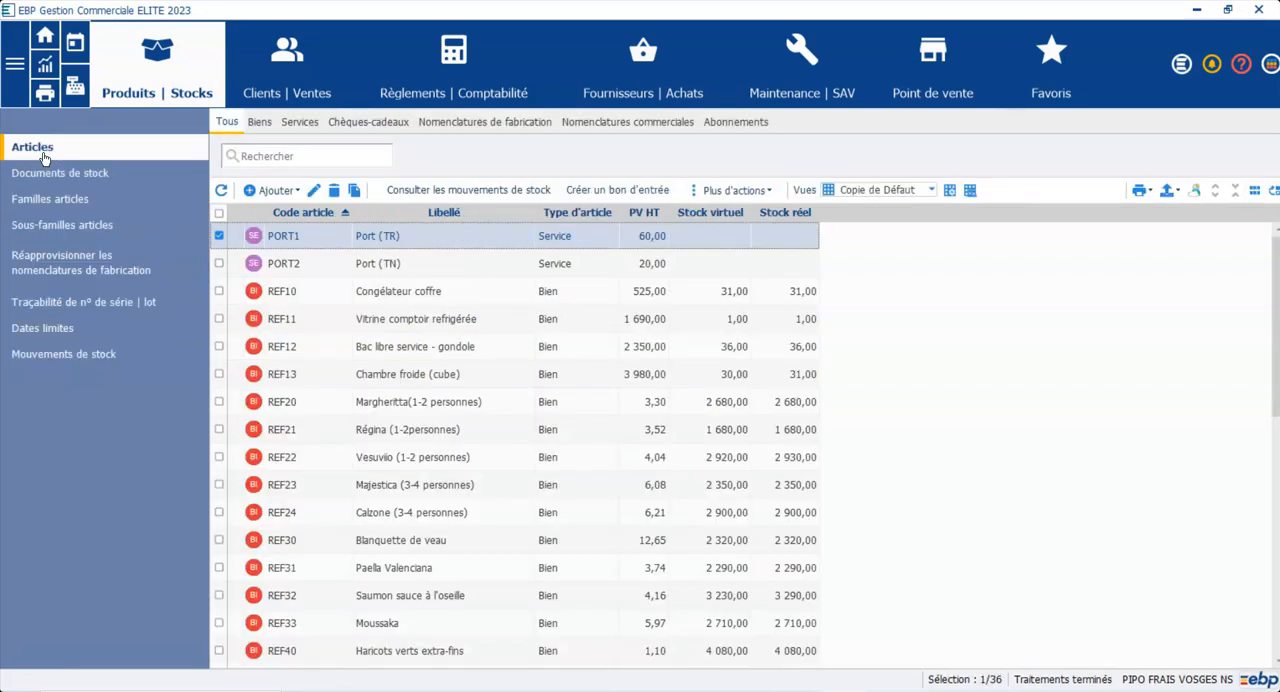
scroll(705, 625, down, 7)
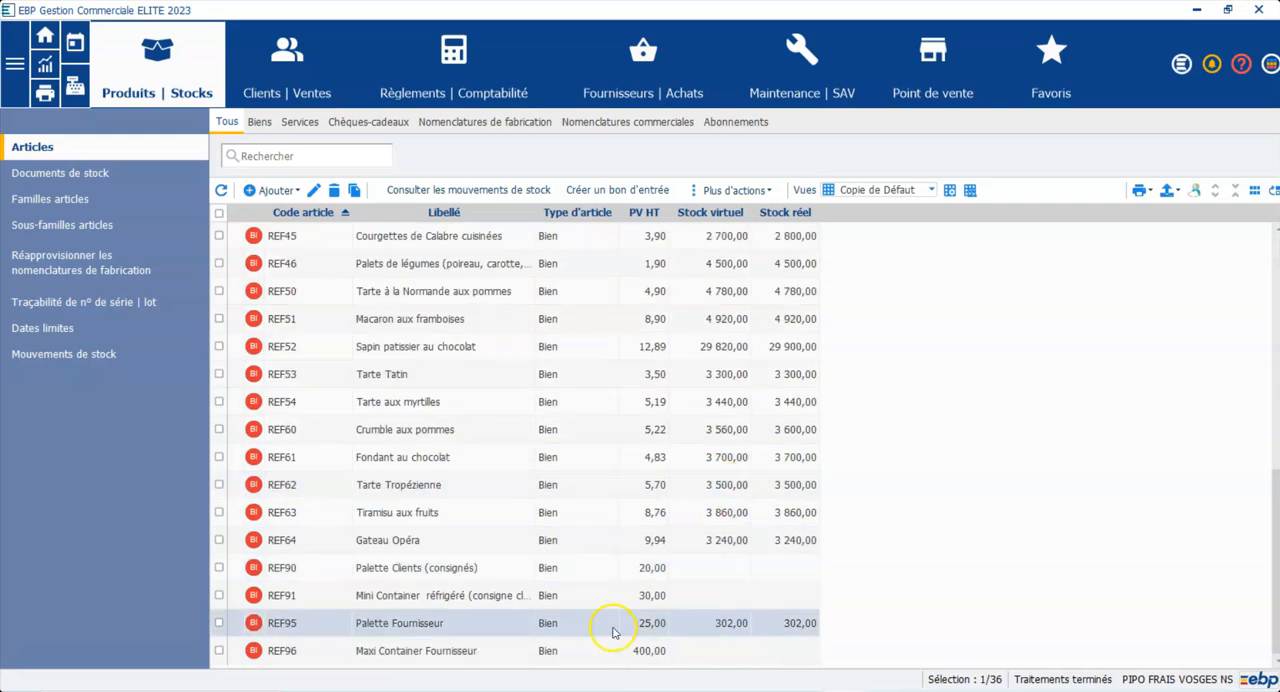
click(590, 661)
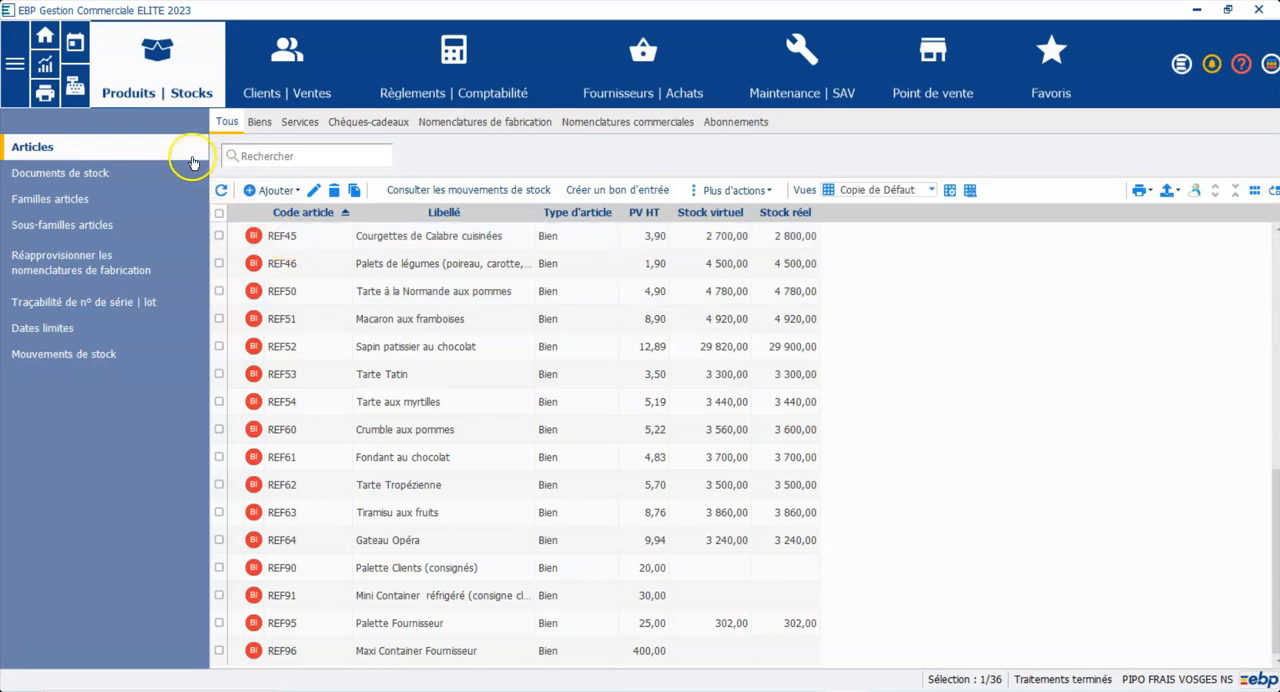
click(256, 190)
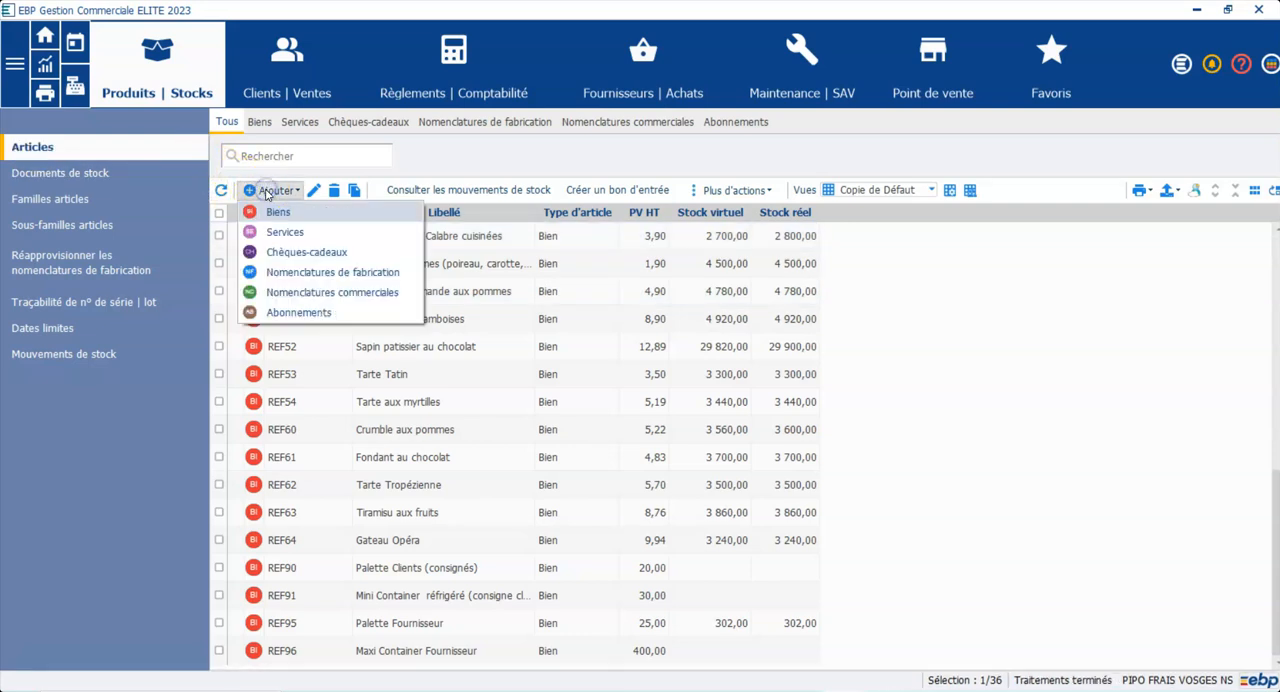
click(276, 212)
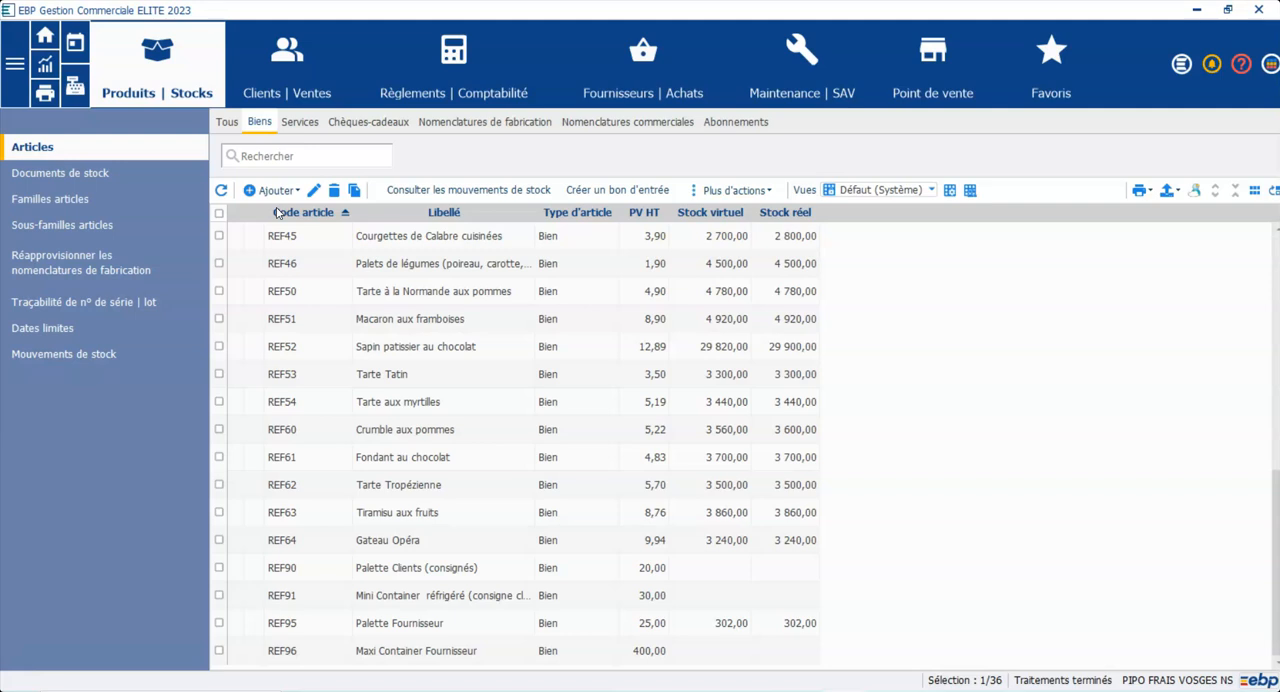
text(REF65)
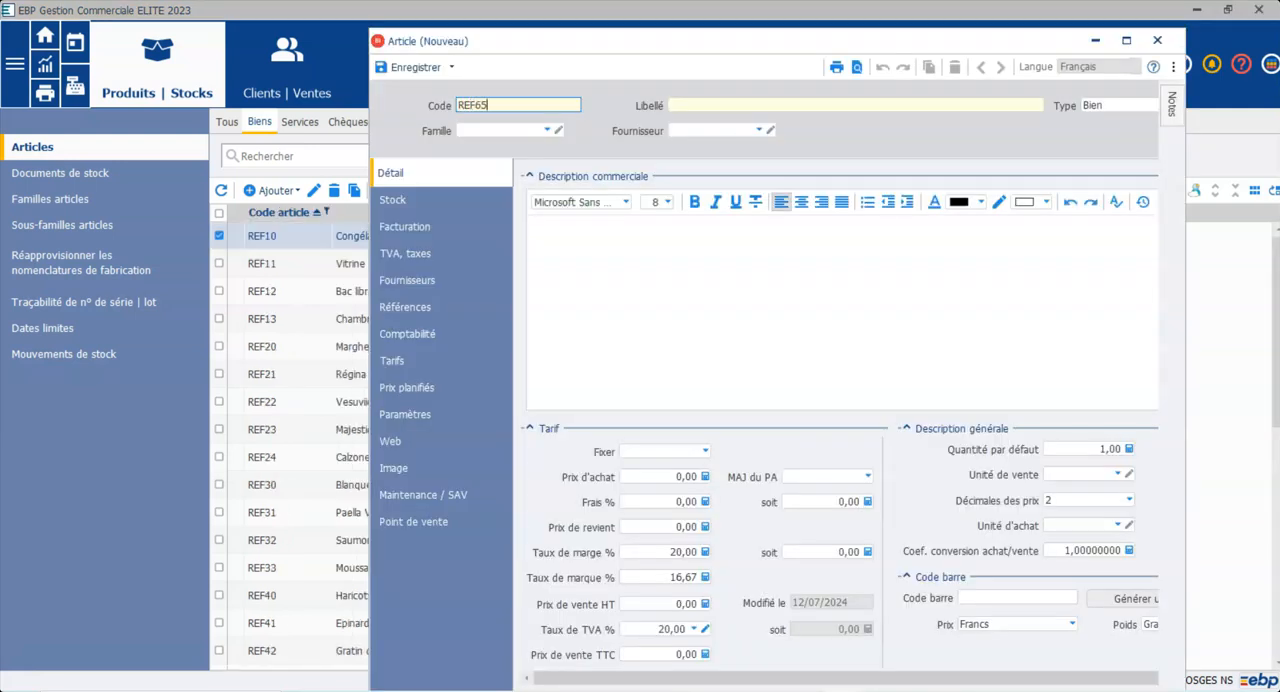
click(484, 104)
click(690, 106)
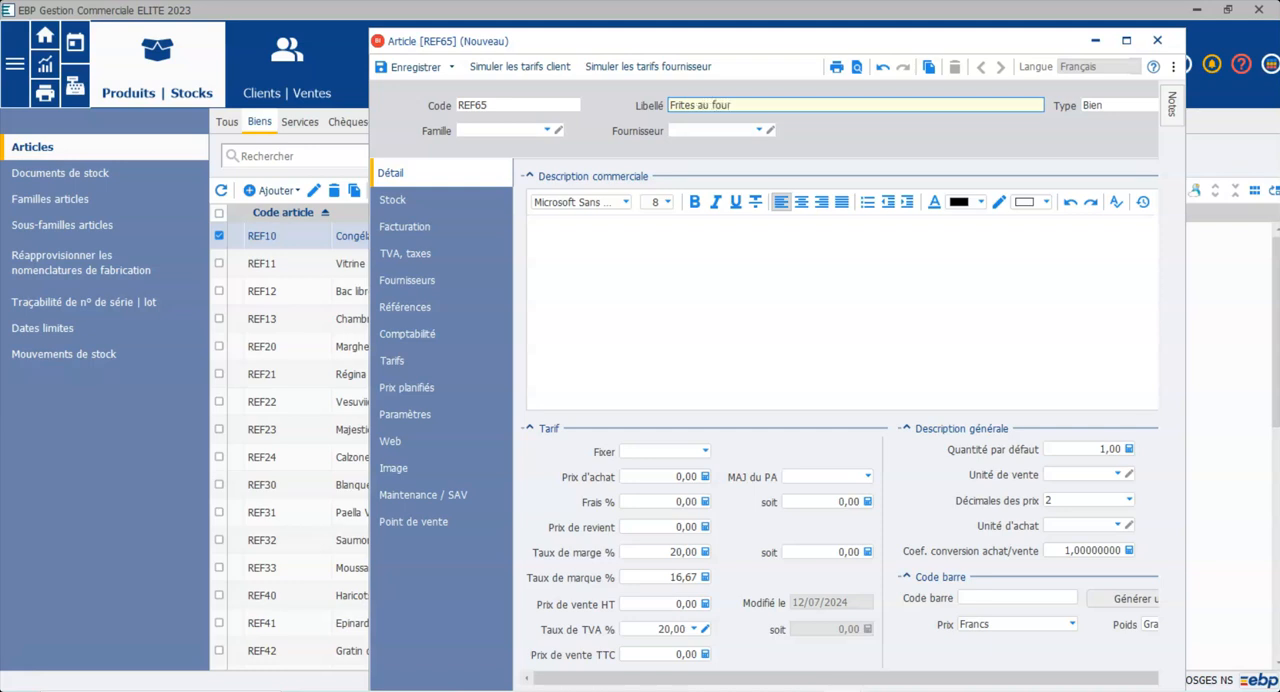
Step: Assign family FA007 (Base Pommes de terre) to the new article and apply the family's parameters to it
click(549, 131)
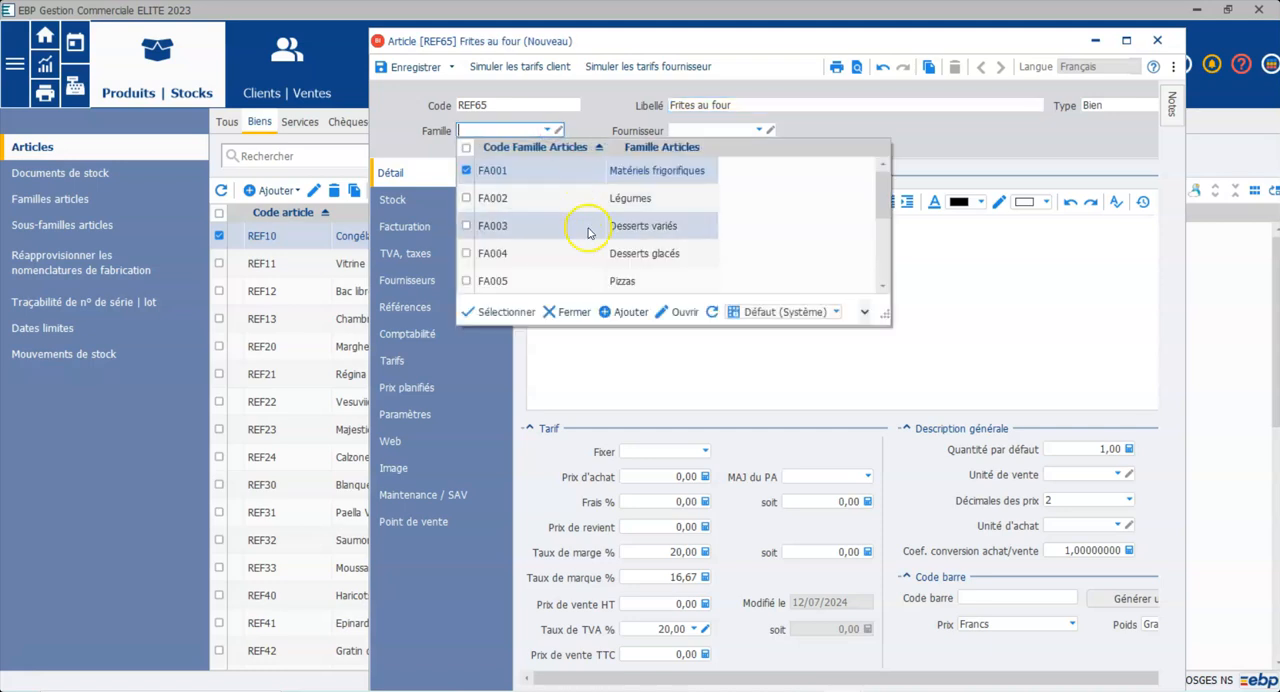
click(882, 286)
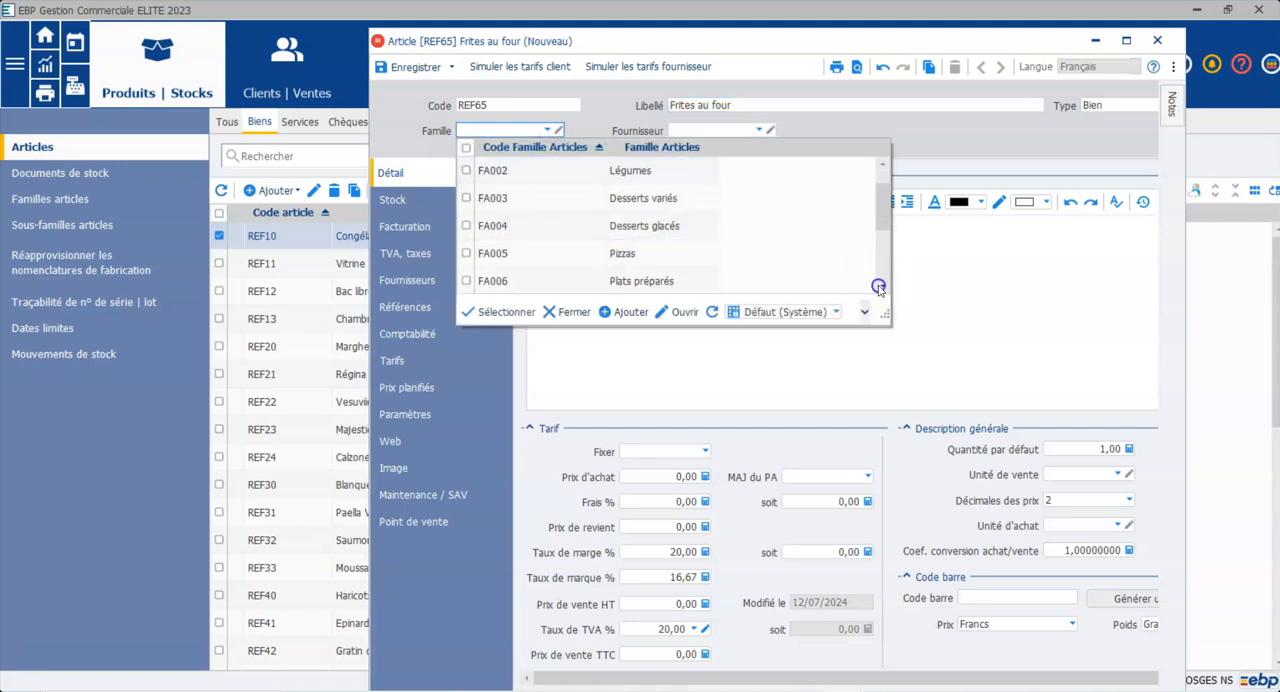
click(880, 287)
double_click(623, 225)
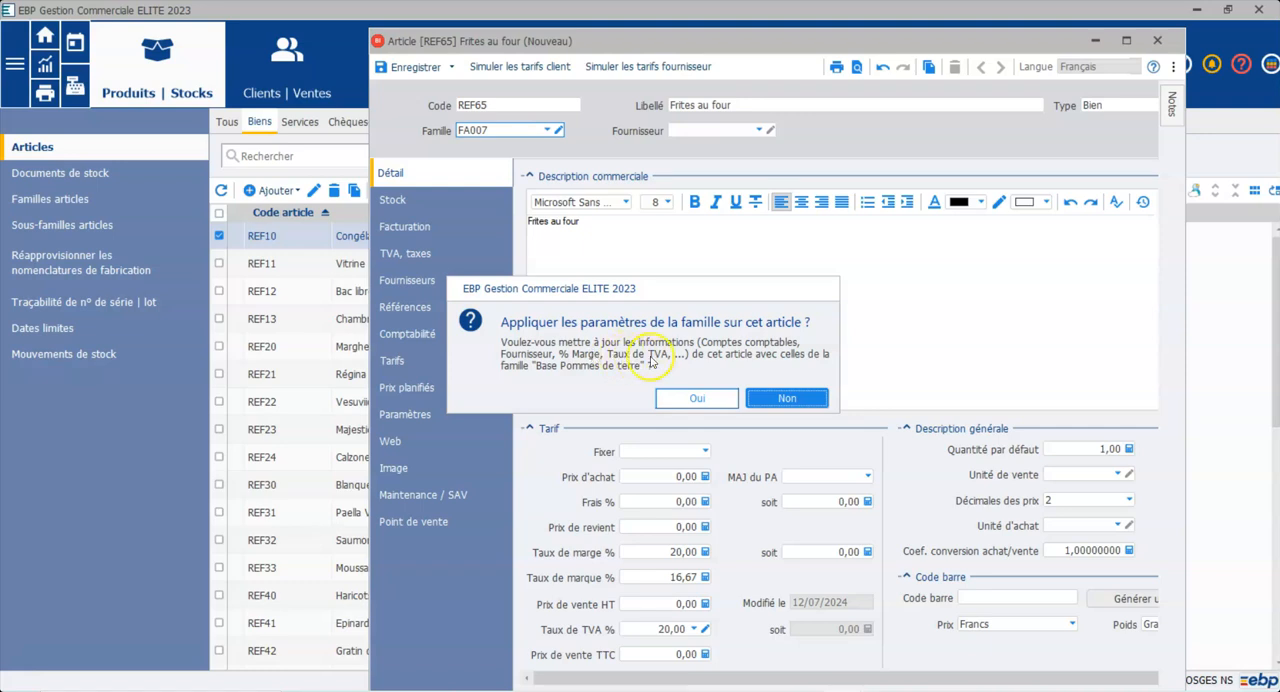
click(700, 401)
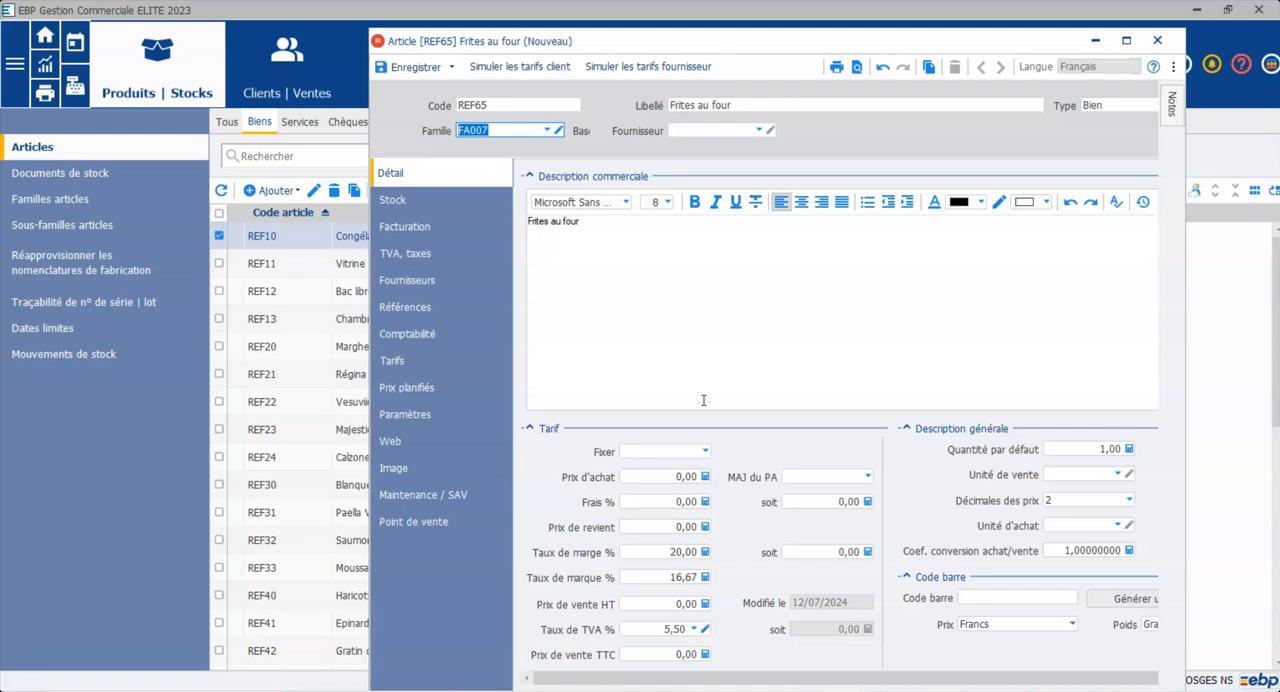
Step: Set the purchase price (Prix d'achat) of the article Frites au four to 1,20
click(674, 478)
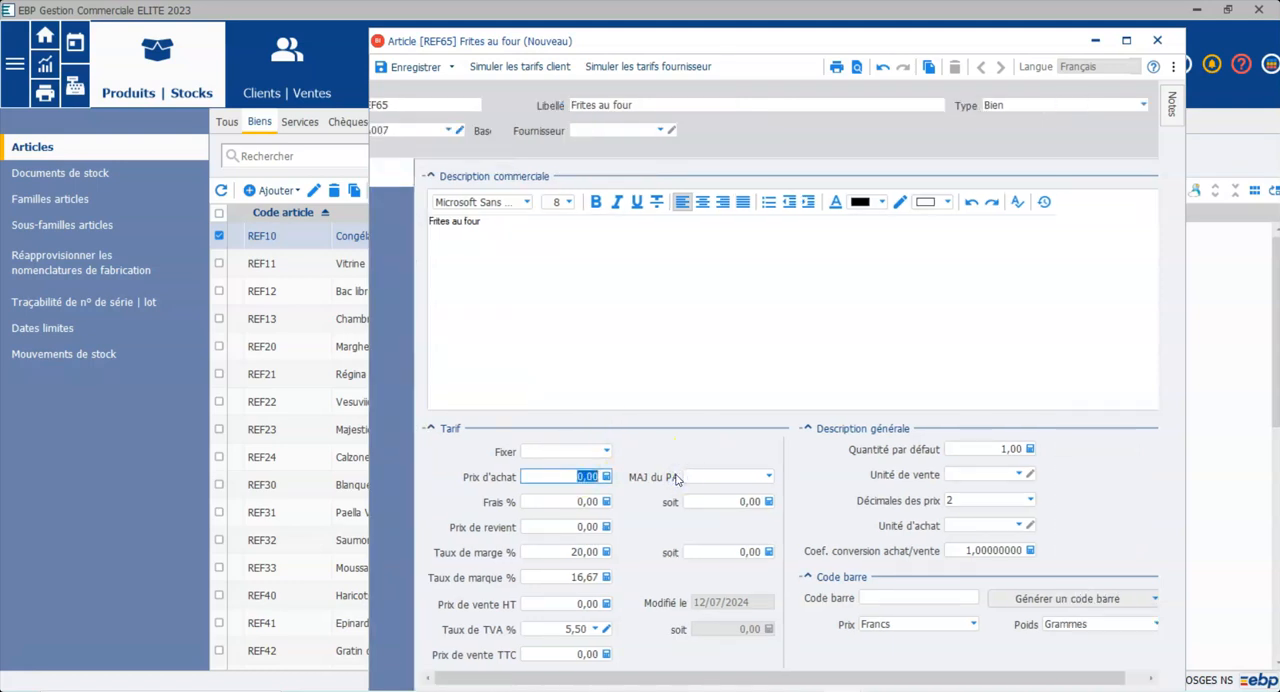
text(1,2)
key(Tab)
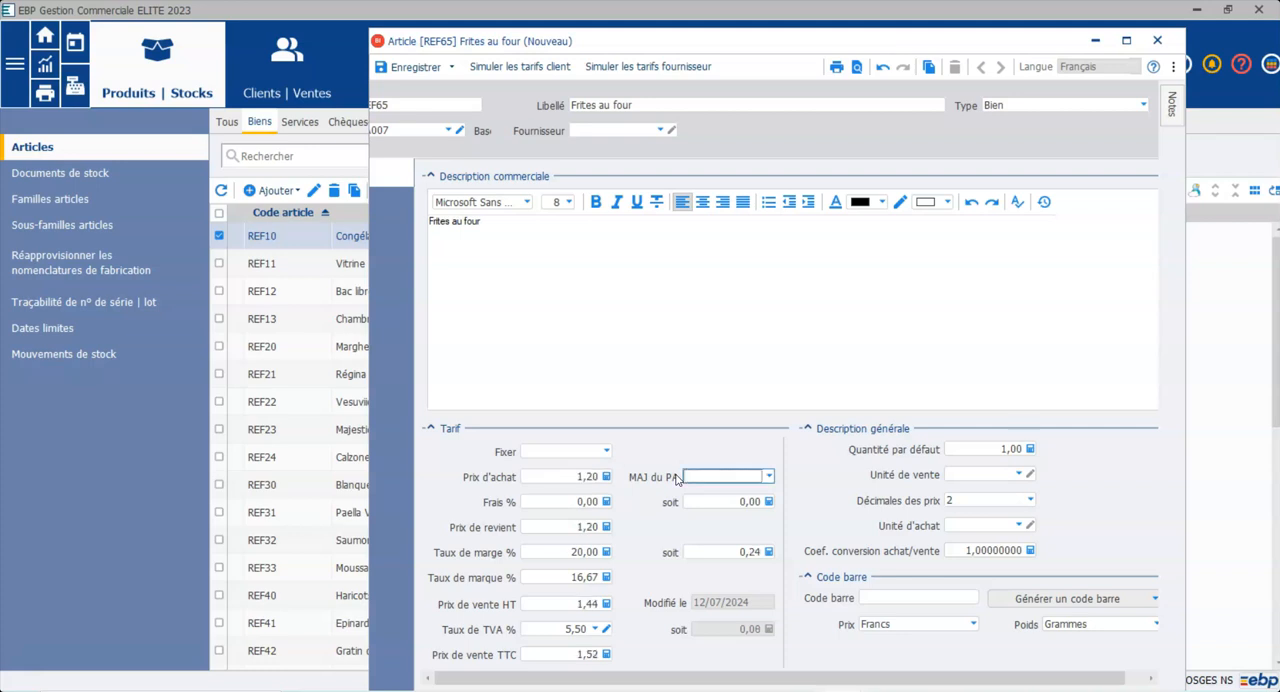
click(593, 552)
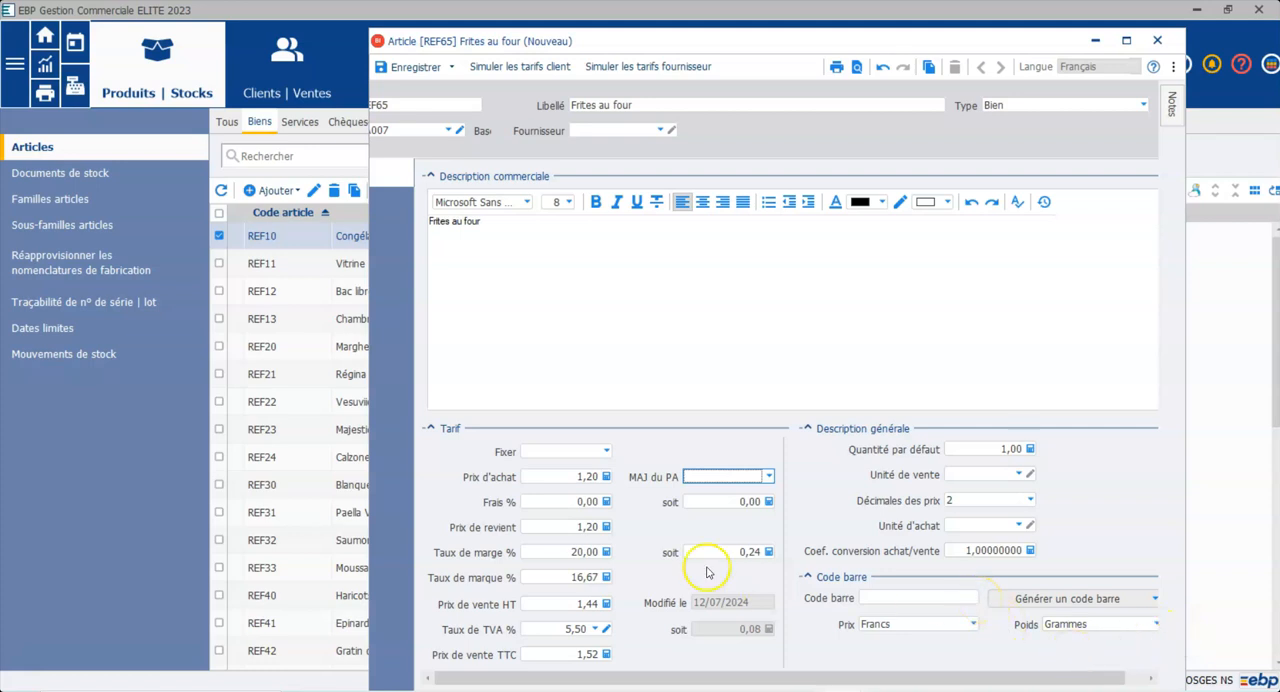
Step: Look through the stock documents and the existing articles list, then return to the new article record
click(80, 178)
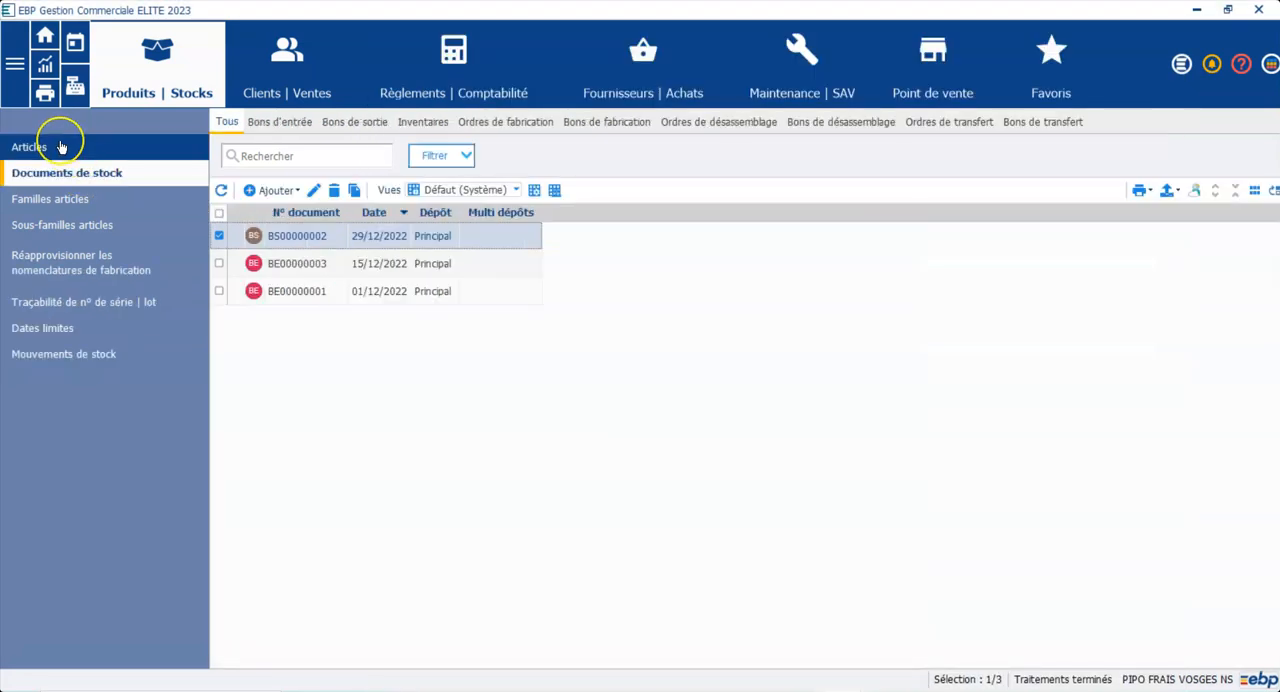
click(60, 147)
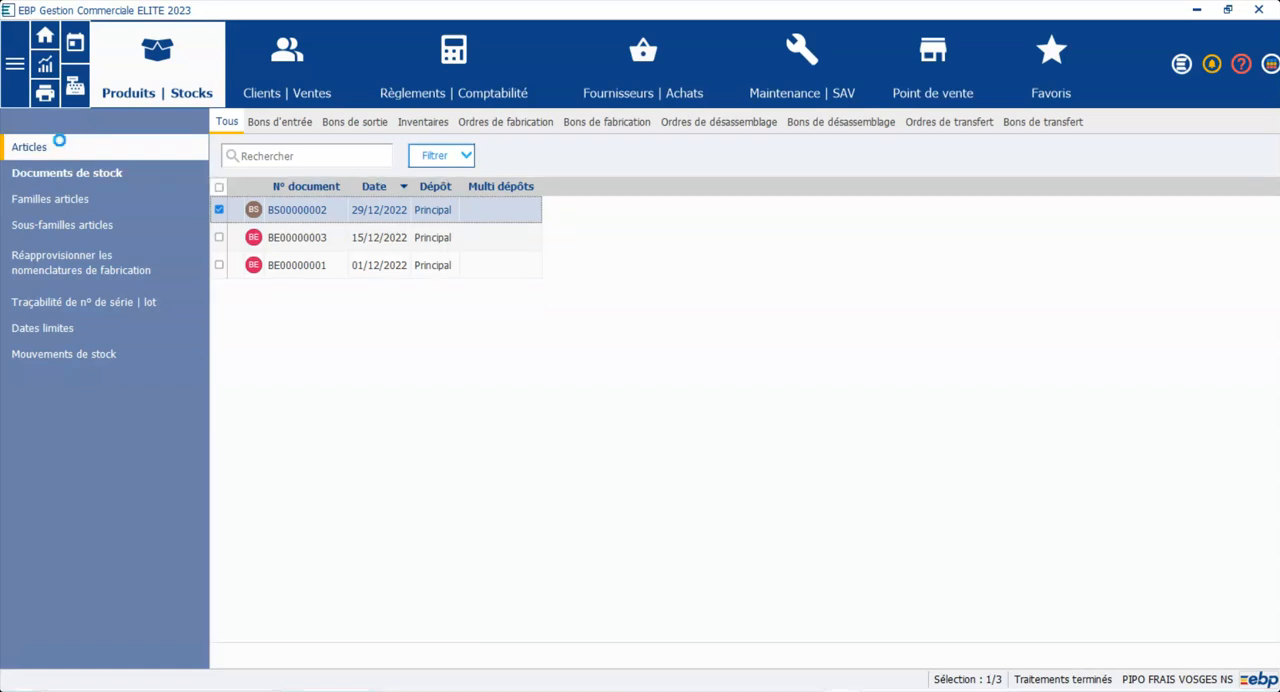
click(445, 376)
scroll(445, 378, down, 7)
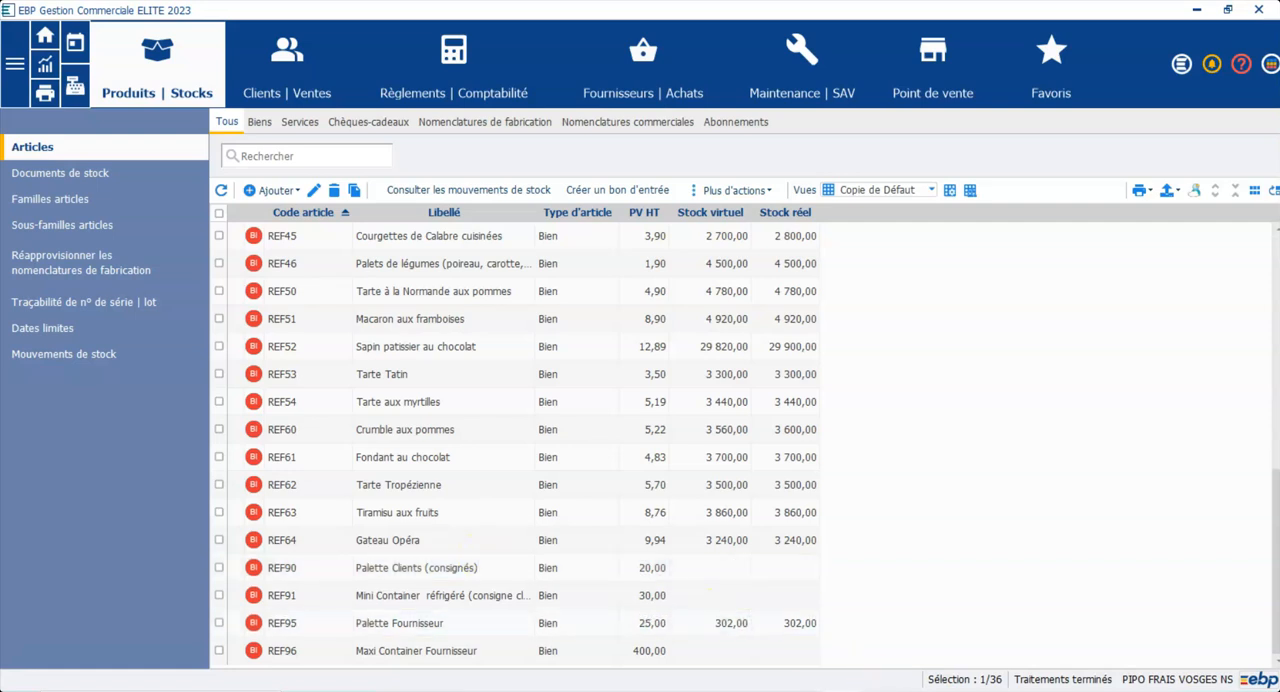
mouse_move(843, 691)
click(932, 632)
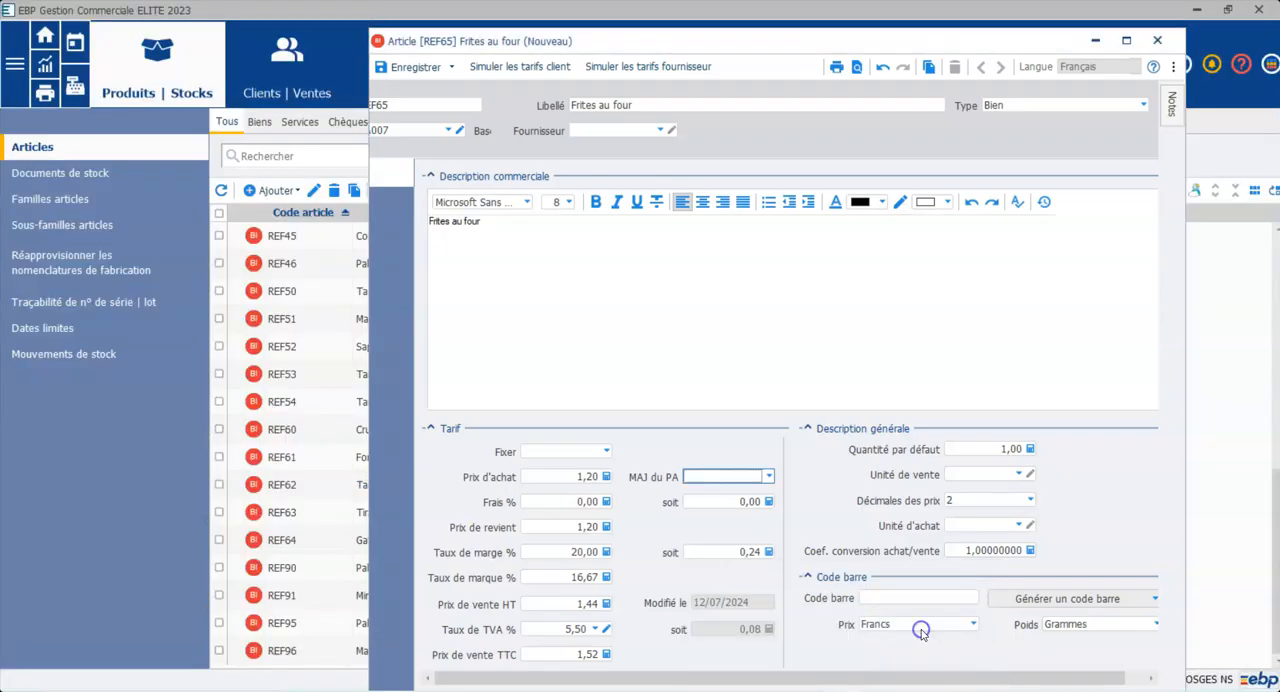
Step: Maximize the article record, check its stock settings and save the new article
click(1127, 40)
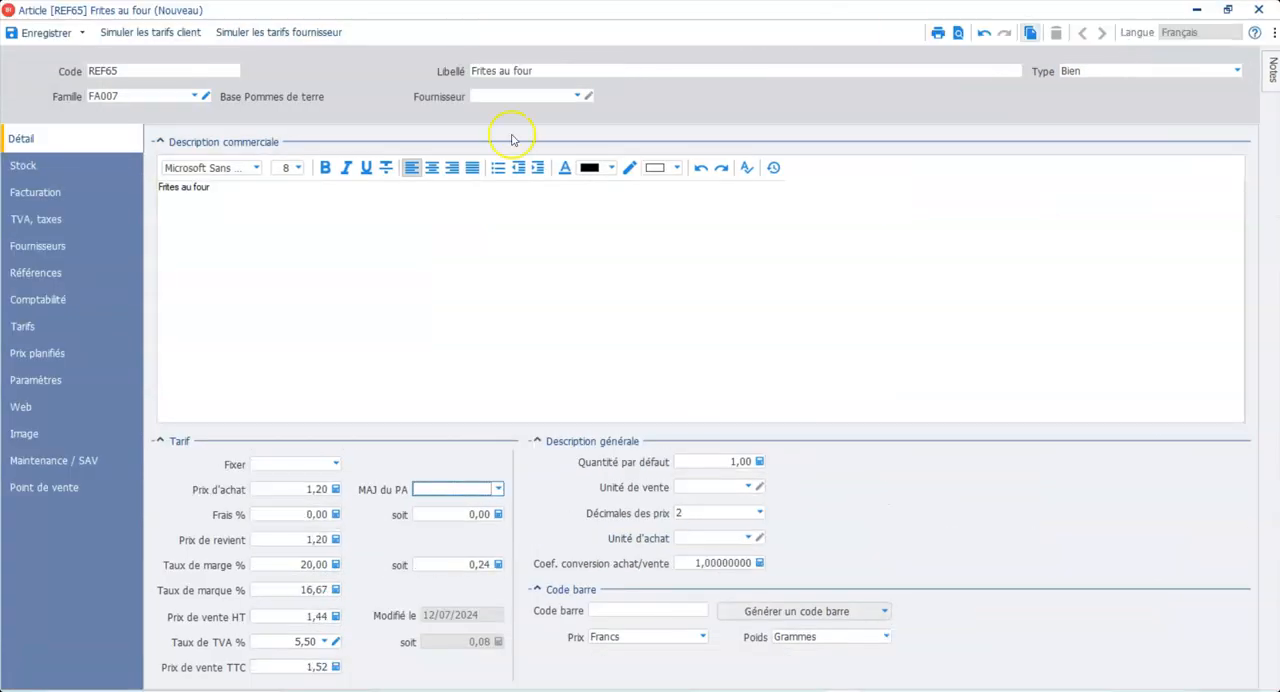
click(28, 168)
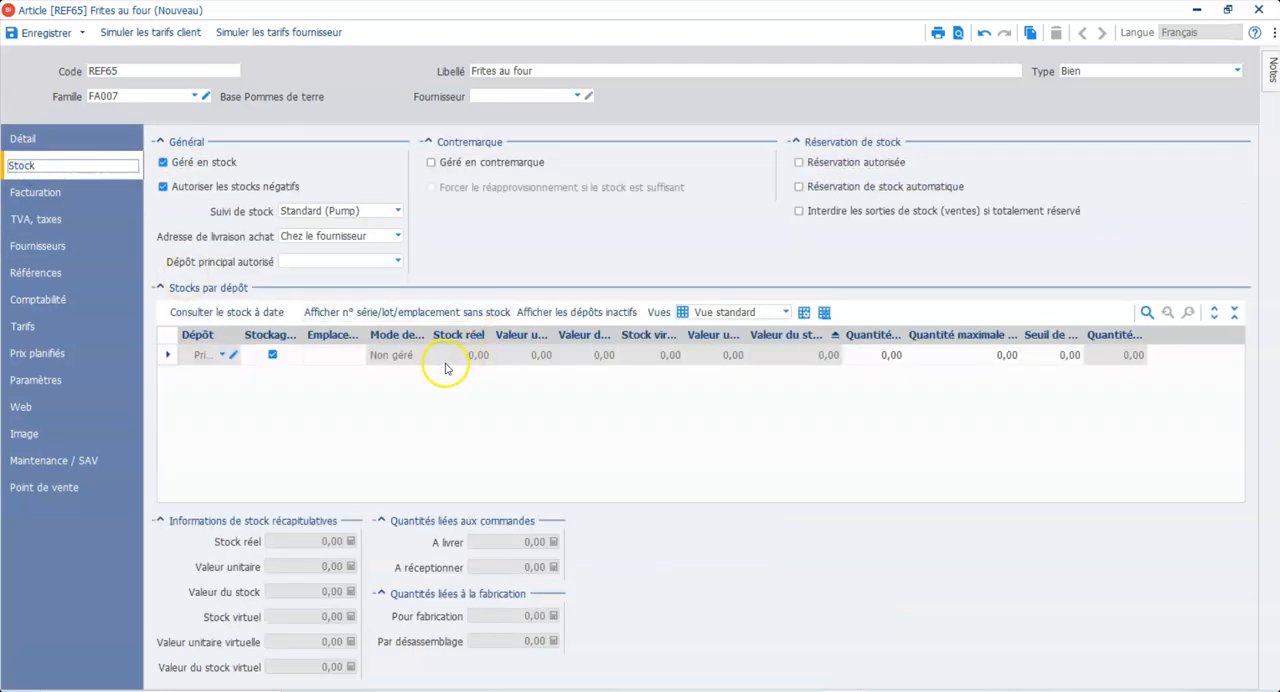
click(56, 36)
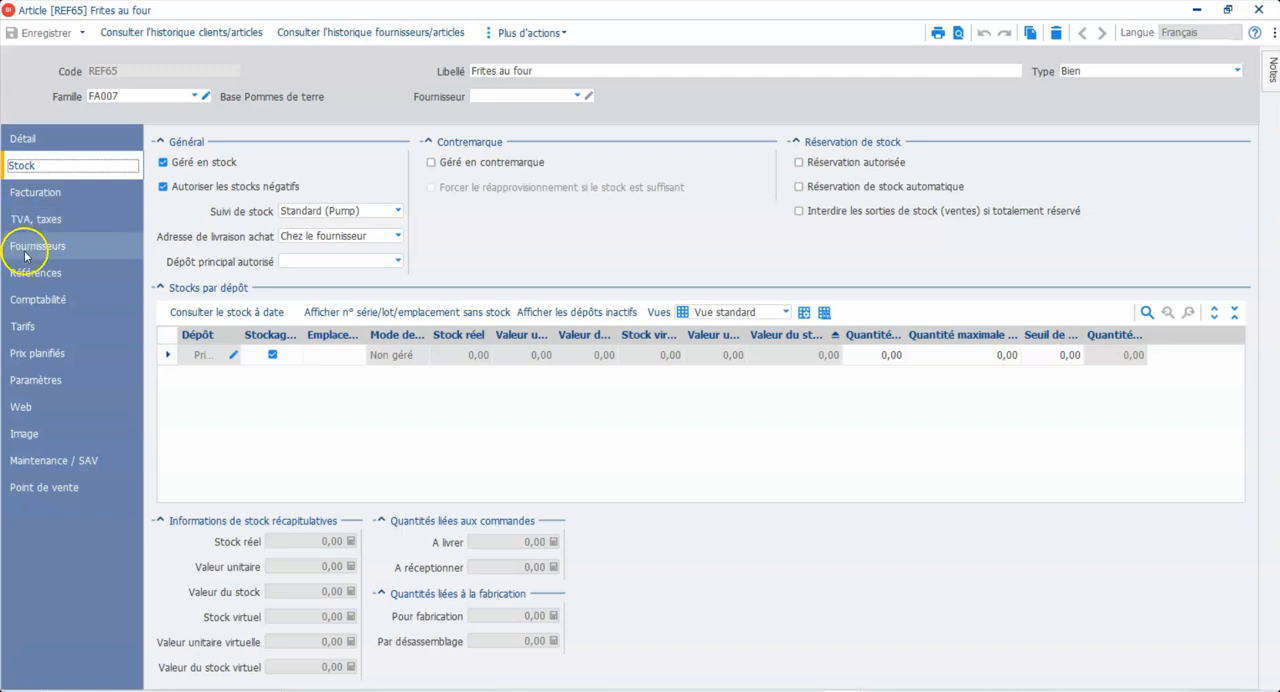
Step: Check the saved article's sales and purchase accounts, its depot stock and its pricing details
click(30, 302)
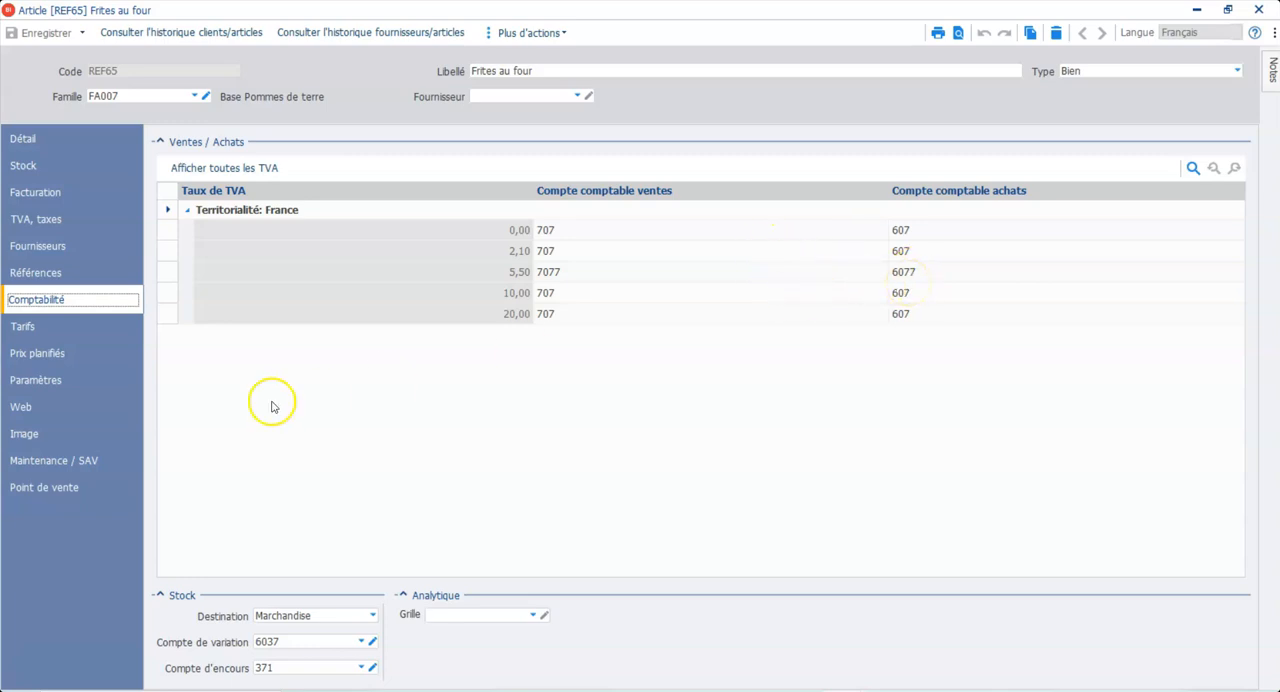
click(63, 170)
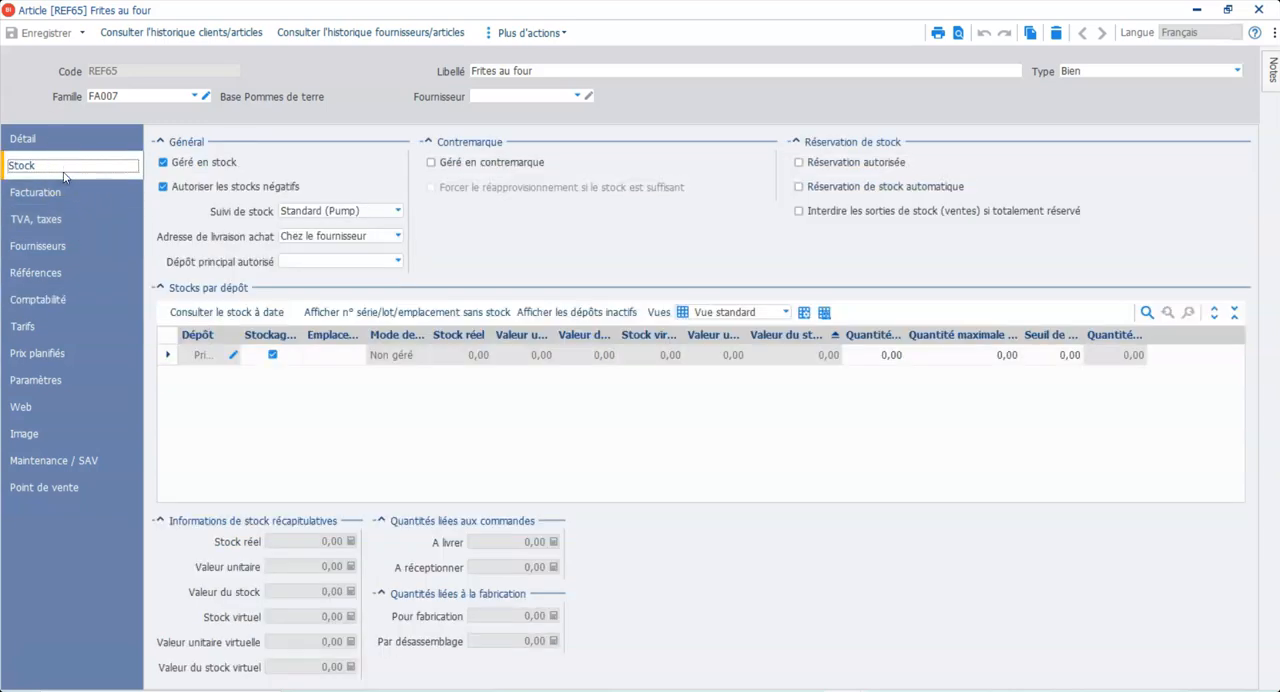
click(30, 138)
click(10, 139)
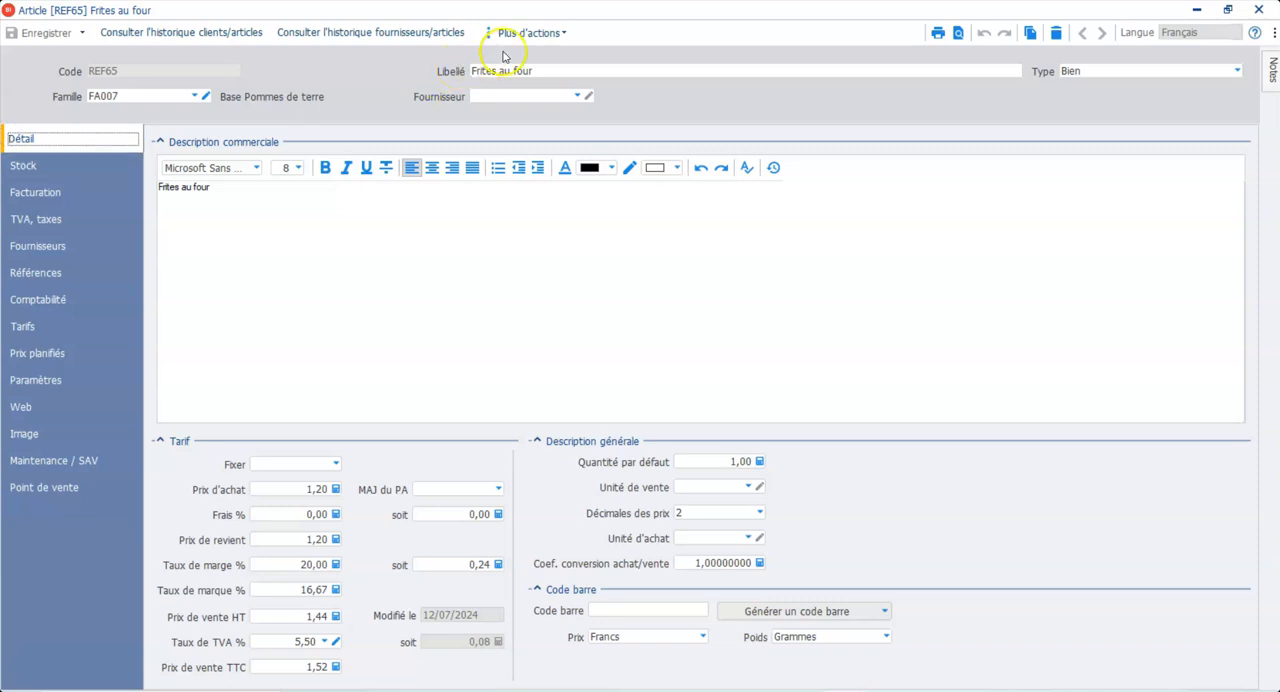
Step: Create a stock entry voucher (bon d'entrée) for 100 units of REF65 in the Principal depot, then save and close it
click(550, 36)
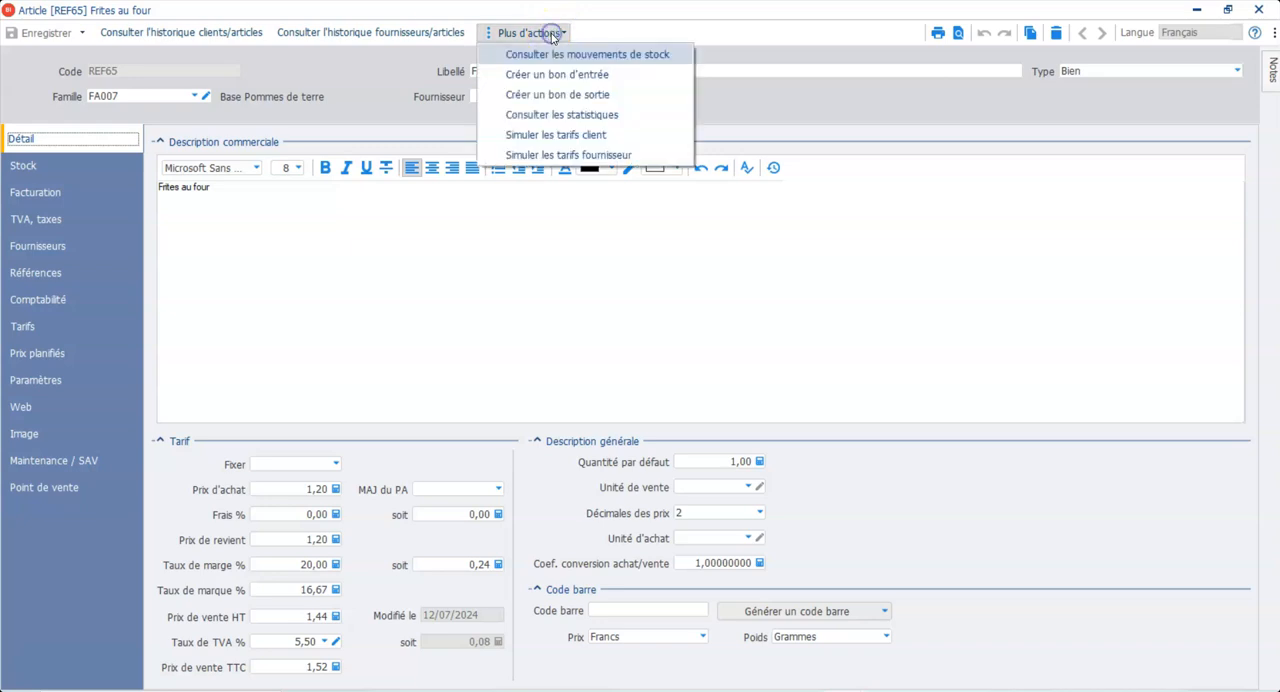
click(546, 80)
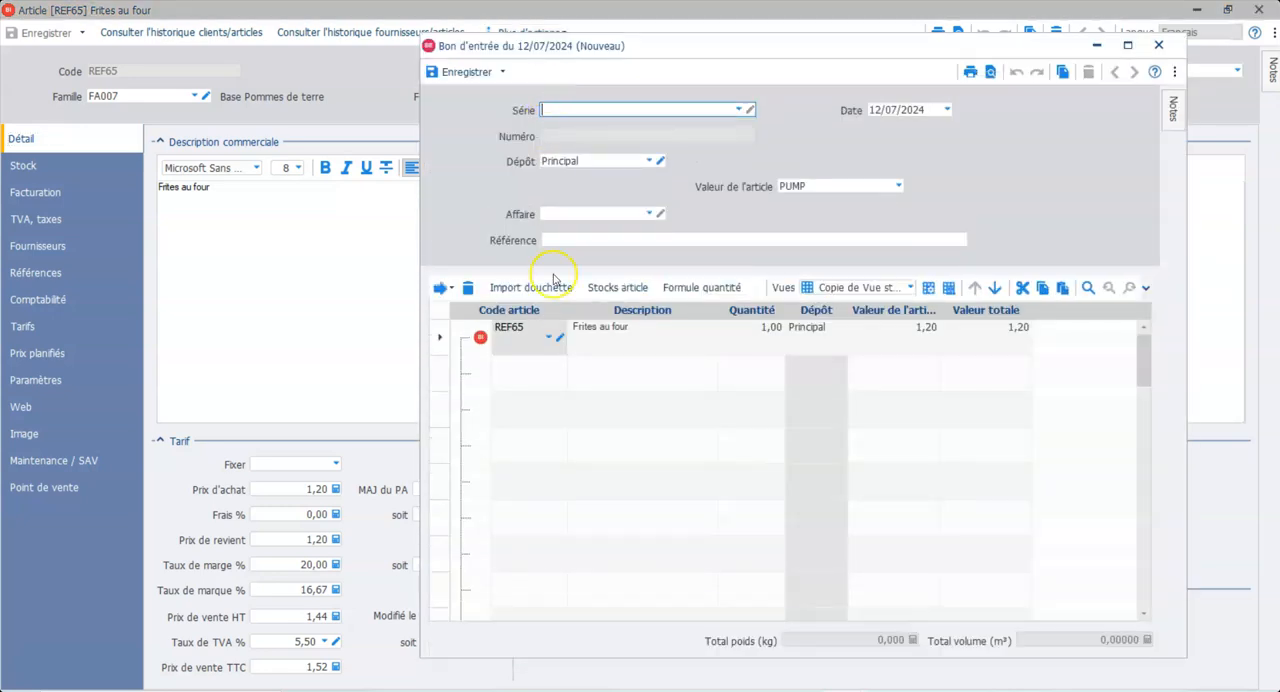
click(775, 333)
text(1)
key(Return)
key(Down)
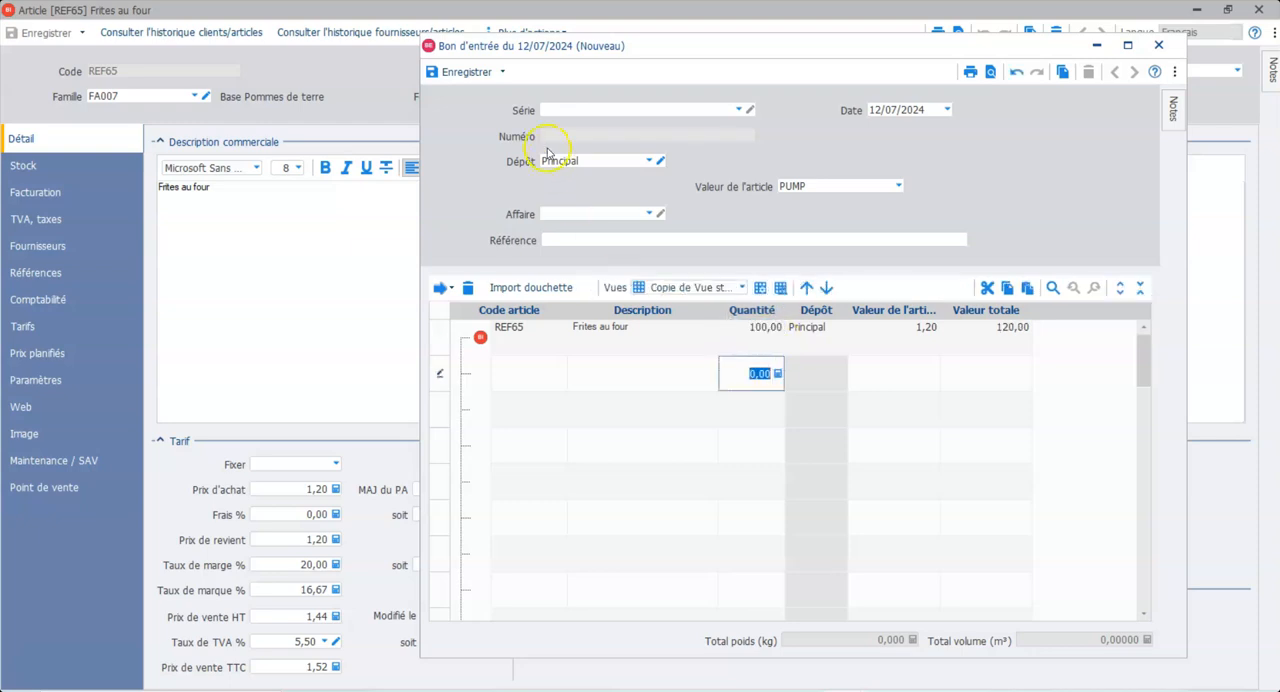
click(455, 72)
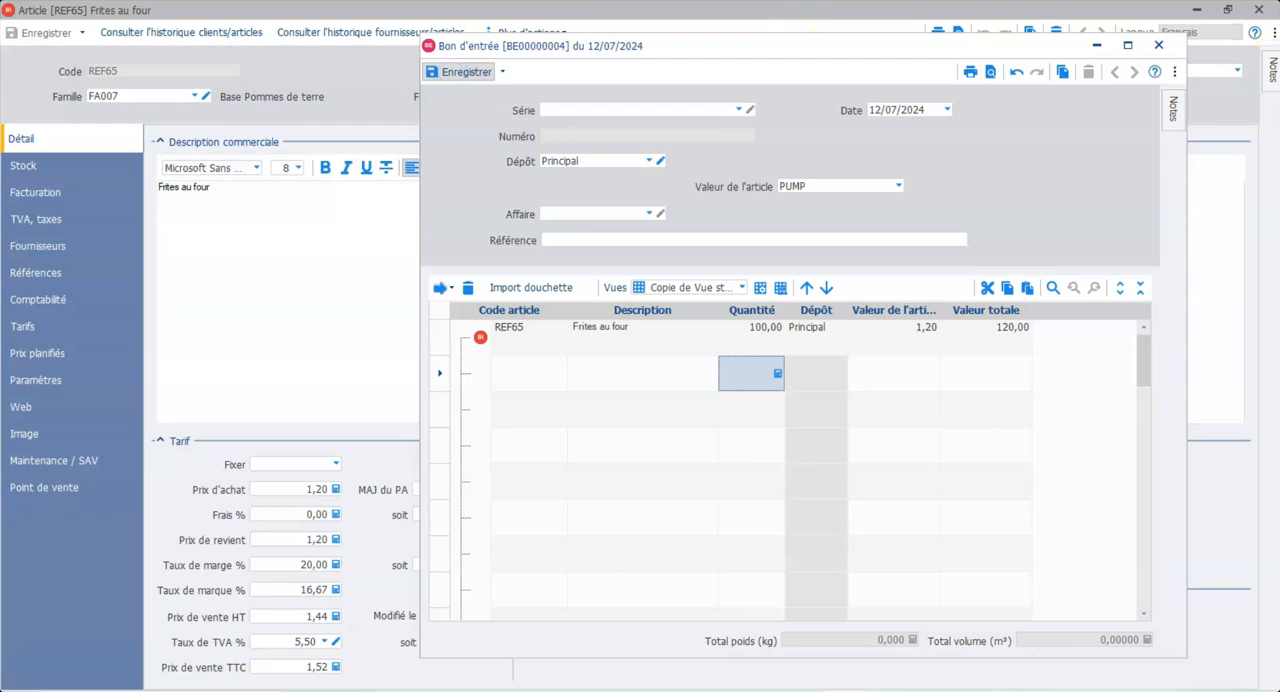
click(1162, 48)
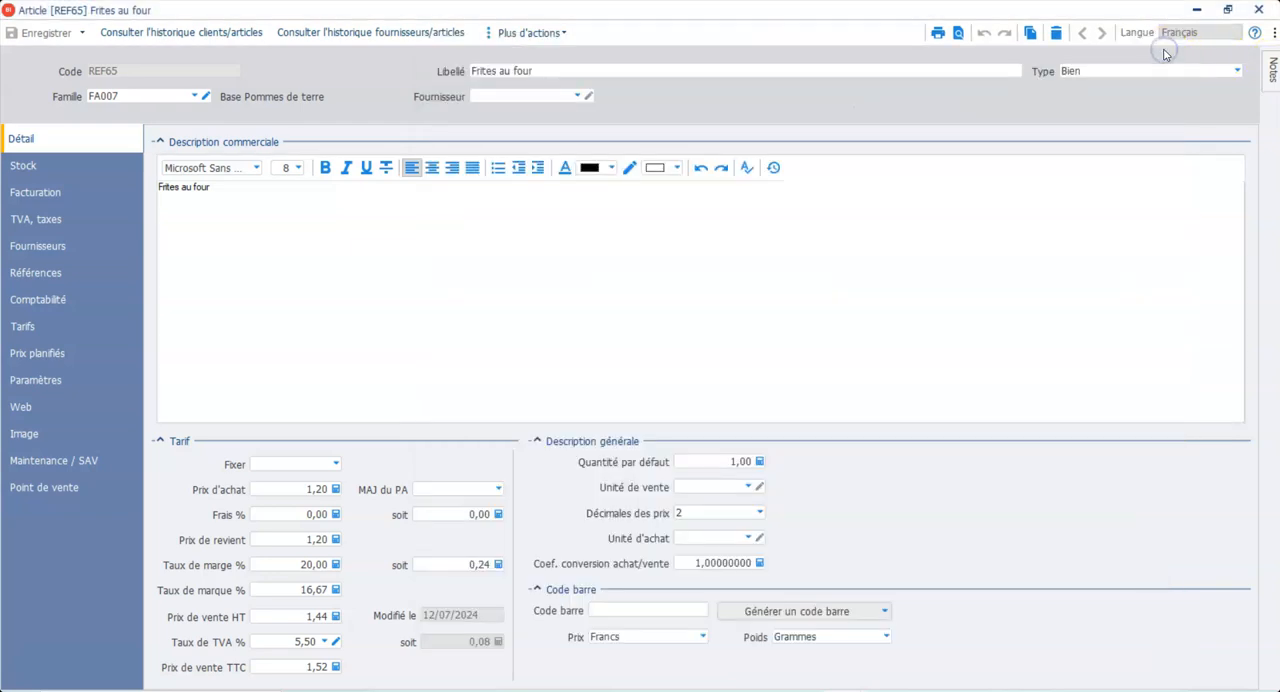
Step: Check the article's stock by depot, close the record and browse the articles list for REF65
click(29, 168)
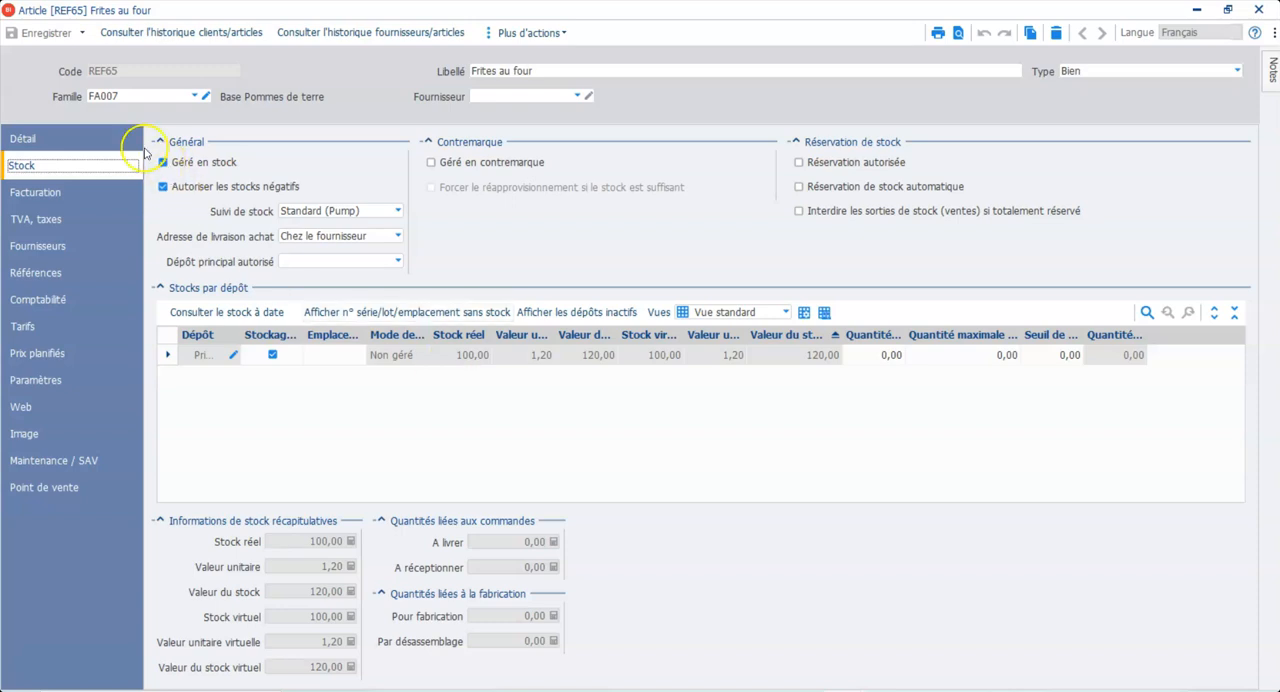
click(35, 33)
click(1259, 9)
scroll(645, 447, down, 6)
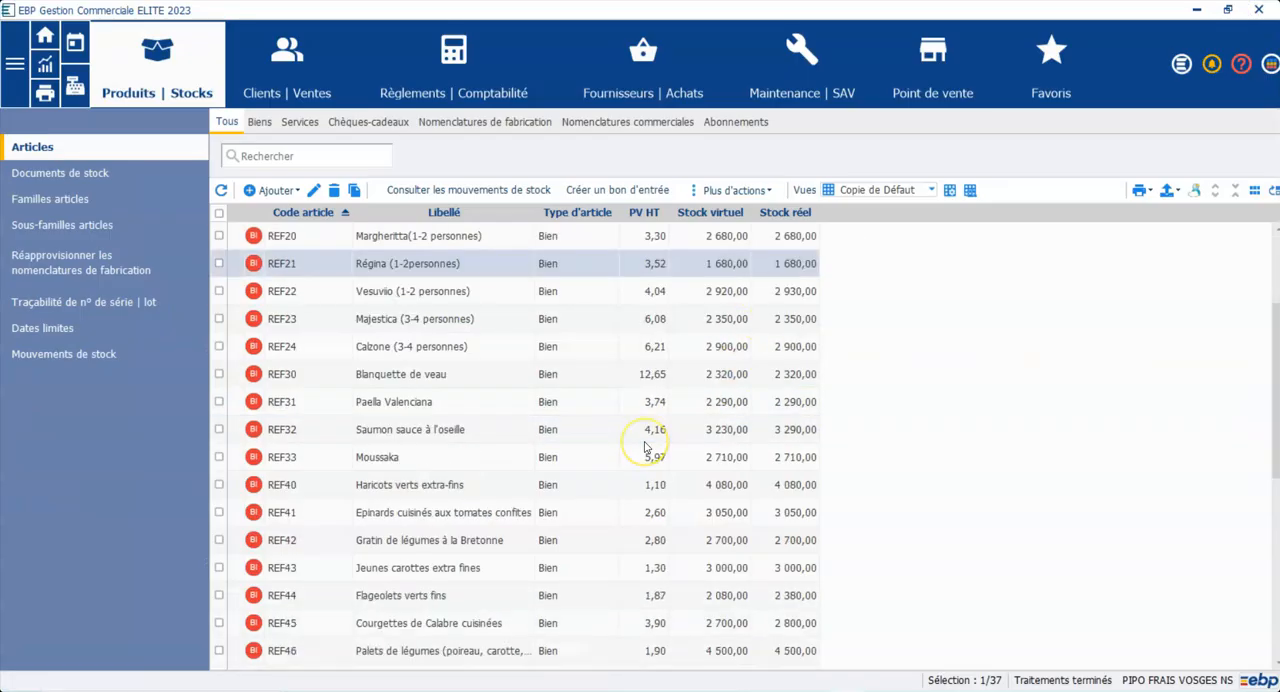